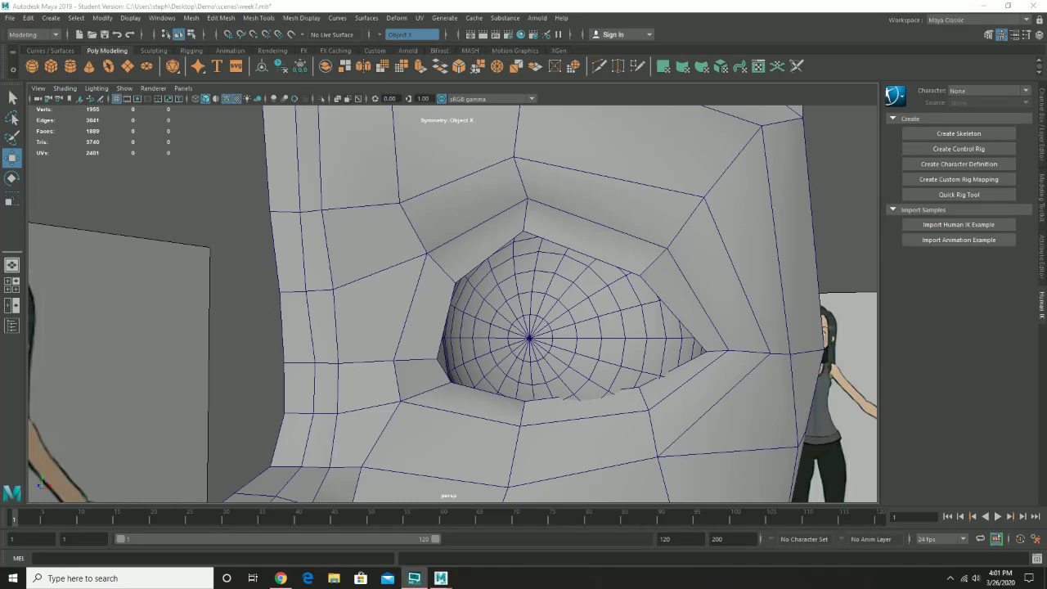
Step: Select the eyeball sphere inside the character's eye socket
{"action": "left_click", "coordinate": [584, 368]}
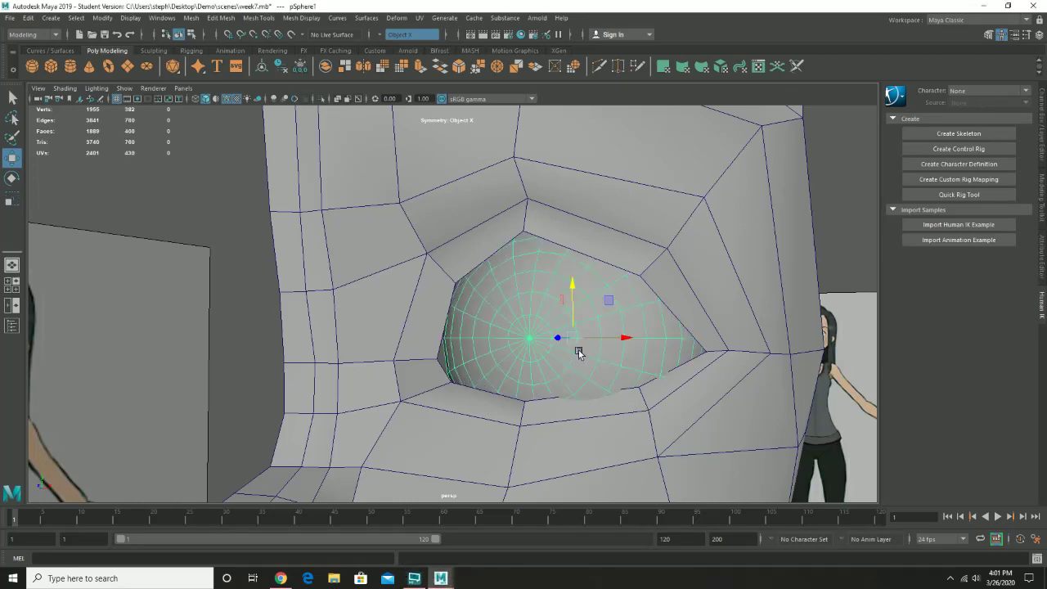
{"action": "right_click_drag", "start_coordinate": [695, 299], "coordinate": [602, 320], "text": "alt"}
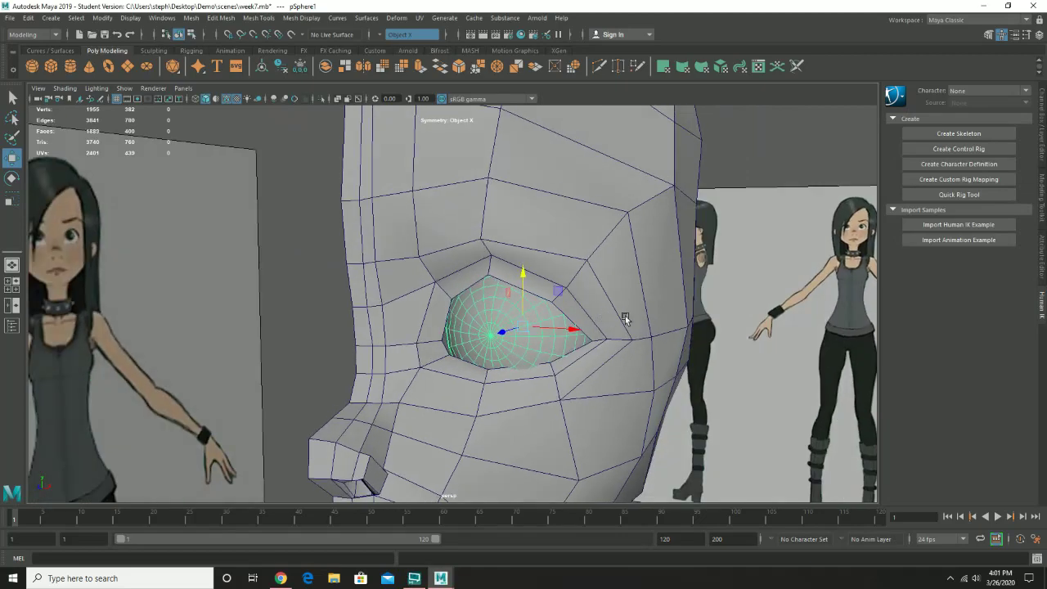
{"action": "mouse_move", "coordinate": [626, 320]}
{"action": "left_mouse_down", "text": "alt"}
{"action": "mouse_move", "coordinate": [586, 326]}
{"action": "mouse_move", "coordinate": [633, 325]}
{"action": "left_mouse_up", "text": "alt"}
{"action": "right_click_drag", "start_coordinate": [613, 313], "coordinate": [623, 318], "text": "alt"}
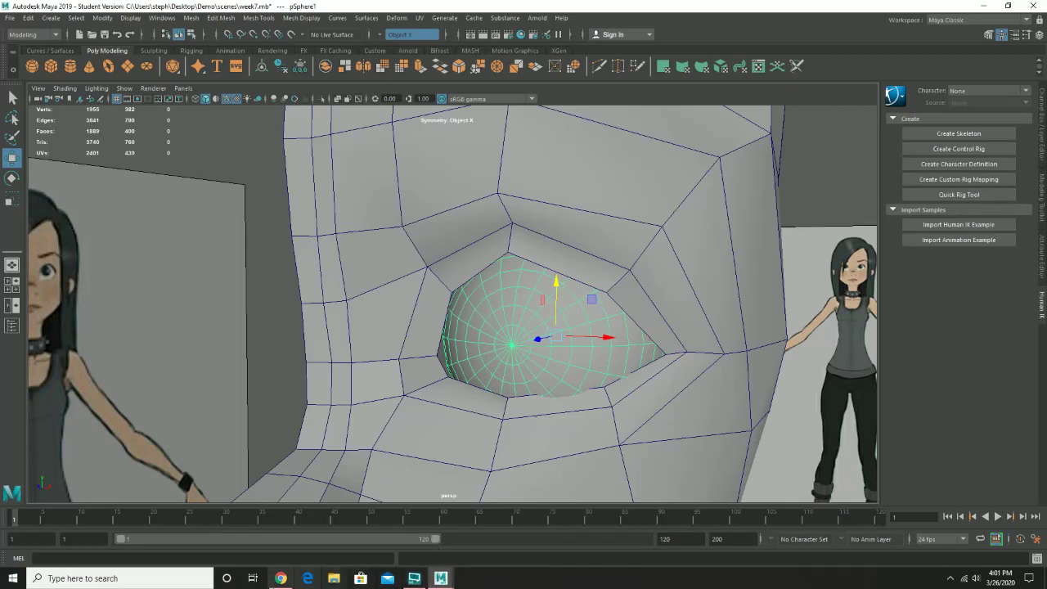
Step: Switch to Chrome, examine the drawn and photographic side-view eye references, including the Shutterstock photo, and return to Maya
{"action": "left_click", "coordinate": [281, 578]}
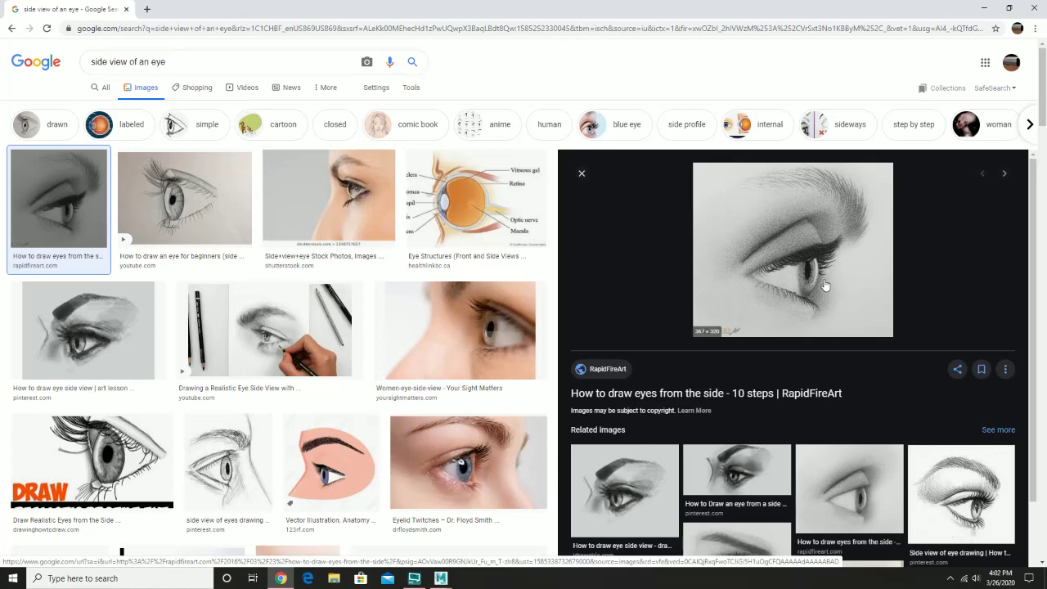
{"action": "left_click", "coordinate": [329, 196]}
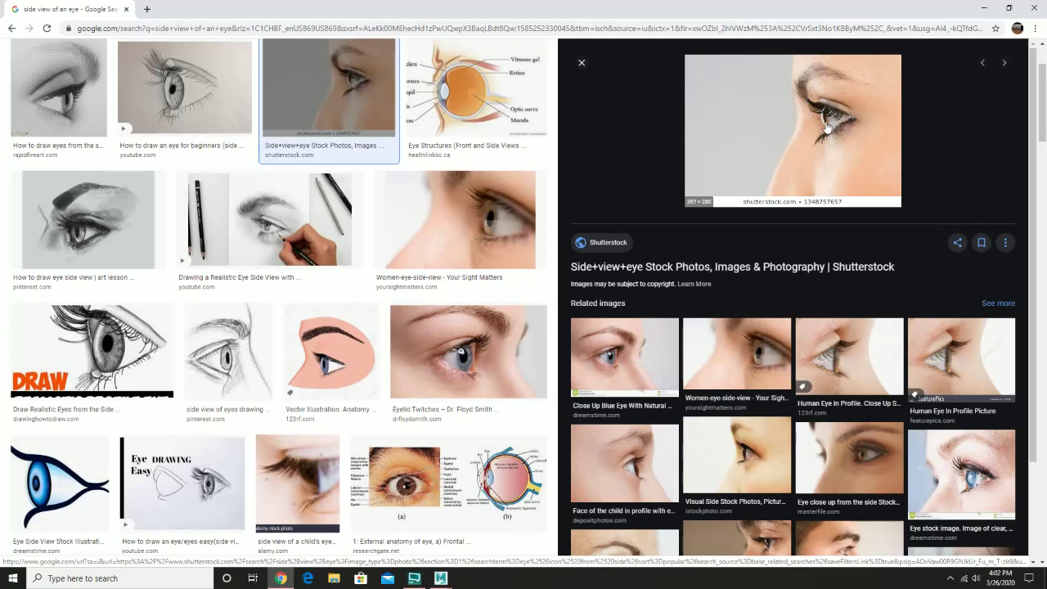
{"action": "left_click", "coordinate": [982, 11]}
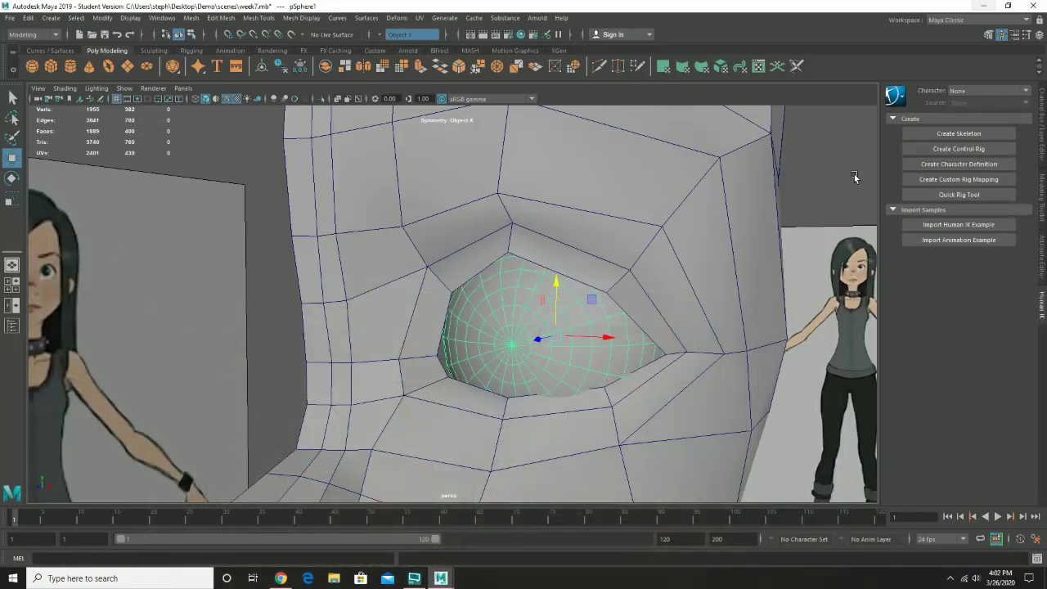
{"action": "left_click_drag", "start_coordinate": [577, 339], "coordinate": [570, 335], "text": "alt"}
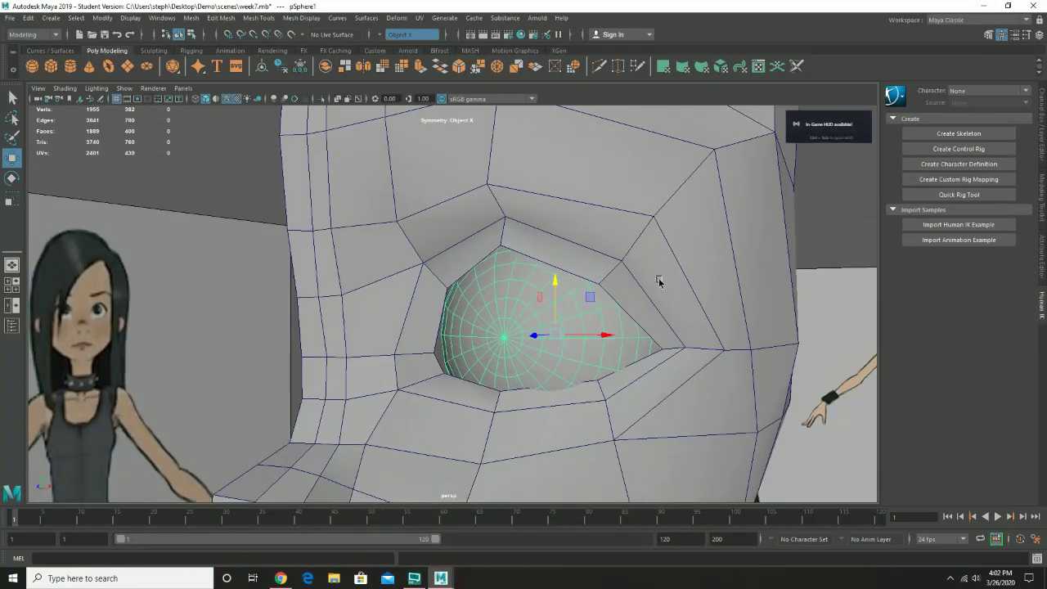
{"action": "left_click_drag", "start_coordinate": [661, 281], "coordinate": [684, 278], "text": "alt"}
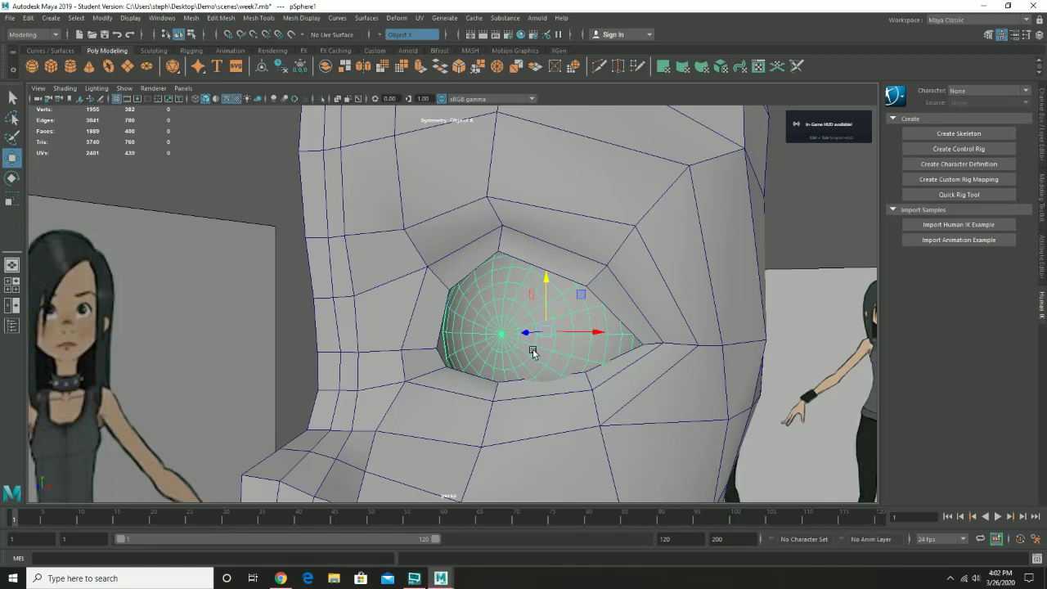
{"action": "left_click", "coordinate": [64, 88]}
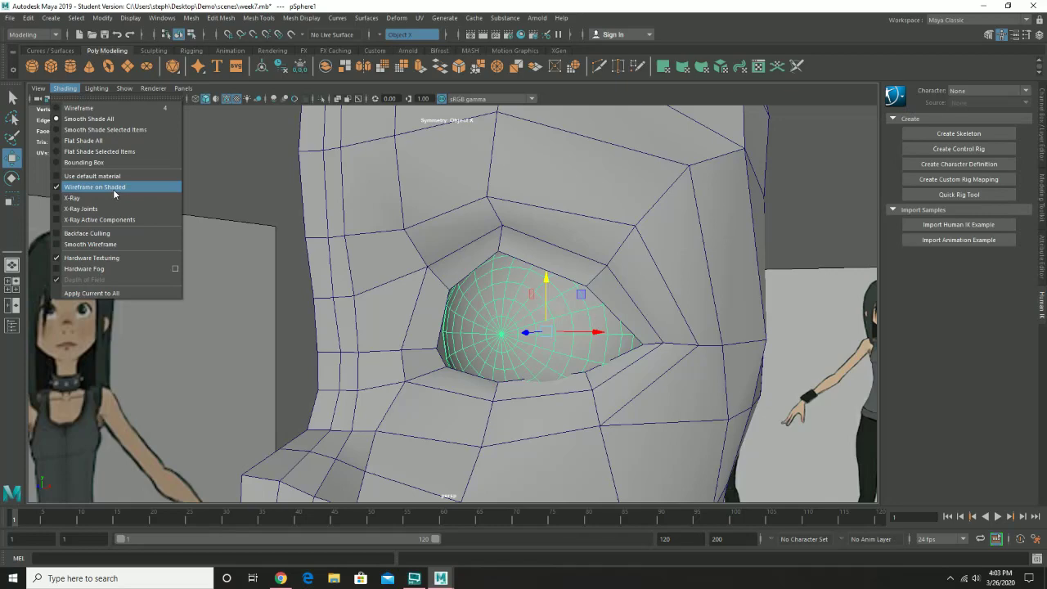
{"action": "left_click", "coordinate": [507, 308]}
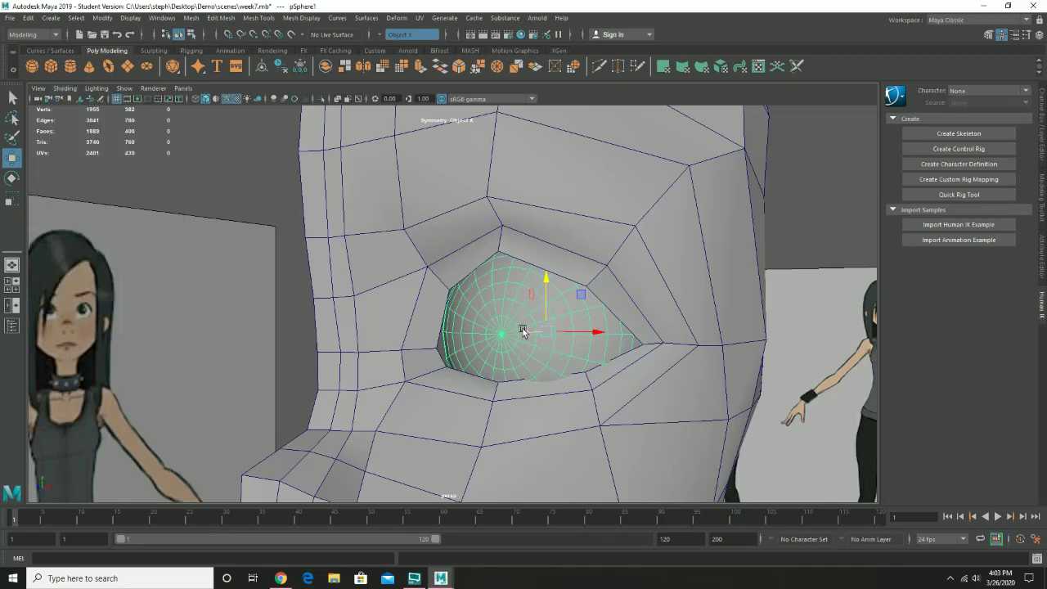
Step: Switch the eyeball sphere to face selection mode and turn off the Object X symmetry
{"action": "left_click_drag", "start_coordinate": [522, 330], "coordinate": [554, 335], "text": "alt"}
{"action": "scroll", "coordinate": [530, 362], "scroll_direction": "up", "scroll_amount": 5}
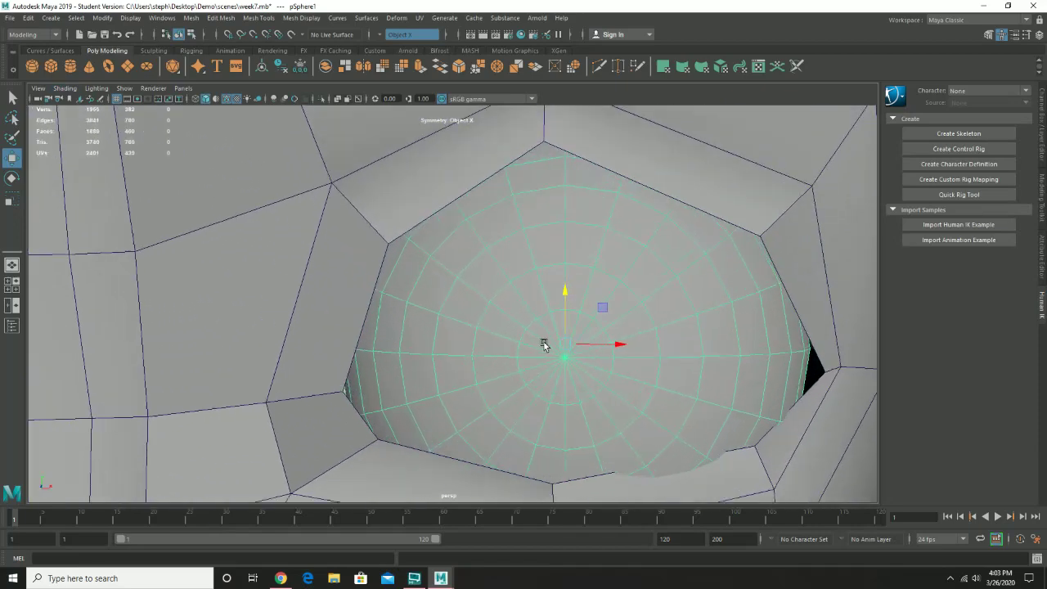
{"action": "middle_click_drag", "start_coordinate": [544, 341], "coordinate": [498, 306], "text": "alt"}
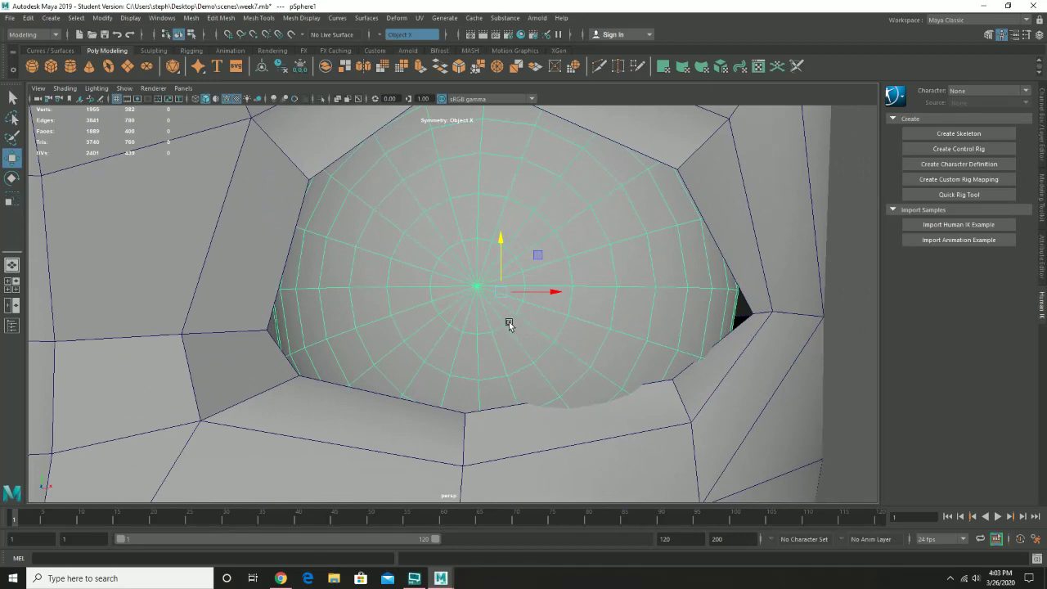
{"action": "right_click_drag", "start_coordinate": [494, 278], "coordinate": [494, 308]}
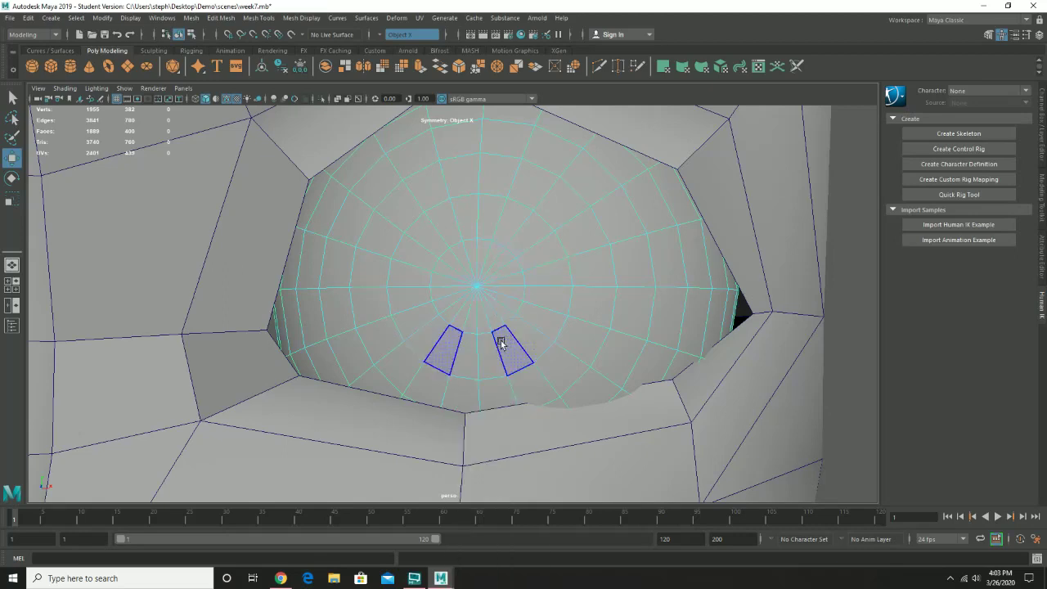
{"action": "left_click", "coordinate": [850, 150]}
{"action": "left_click", "coordinate": [988, 34]}
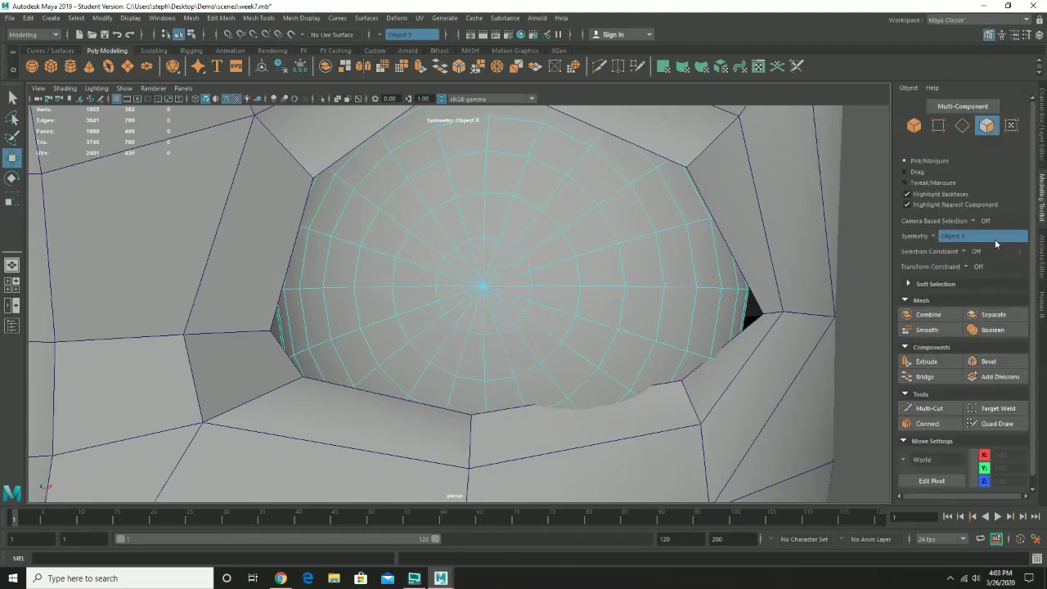
{"action": "left_click", "coordinate": [933, 235]}
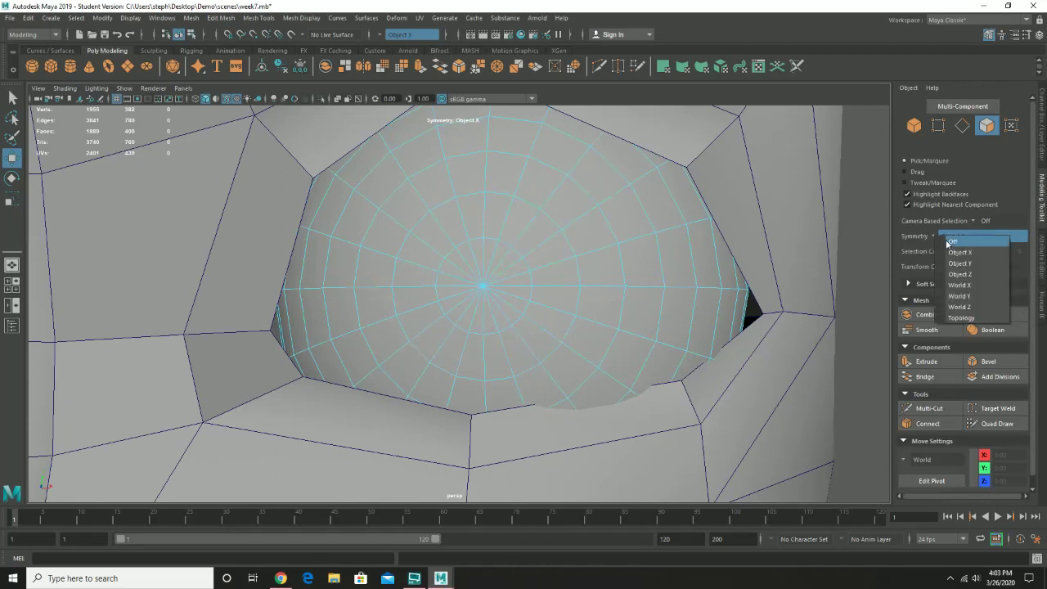
{"action": "left_click", "coordinate": [946, 240]}
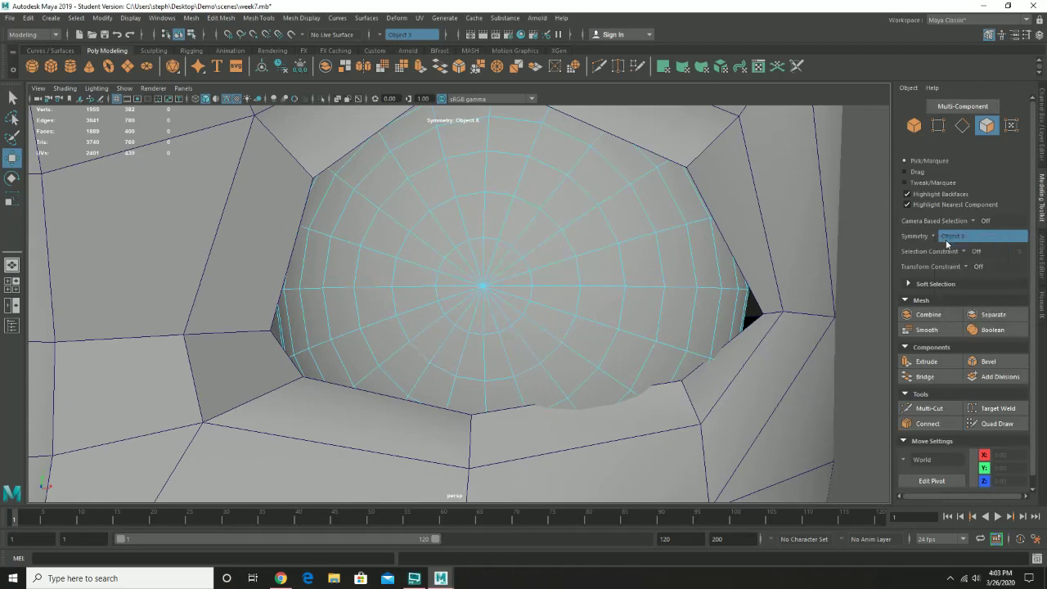
Step: Select the second ring of faces around the eyeball's front pole and grow the selection by one ring on each side
{"action": "left_click", "coordinate": [486, 350]}
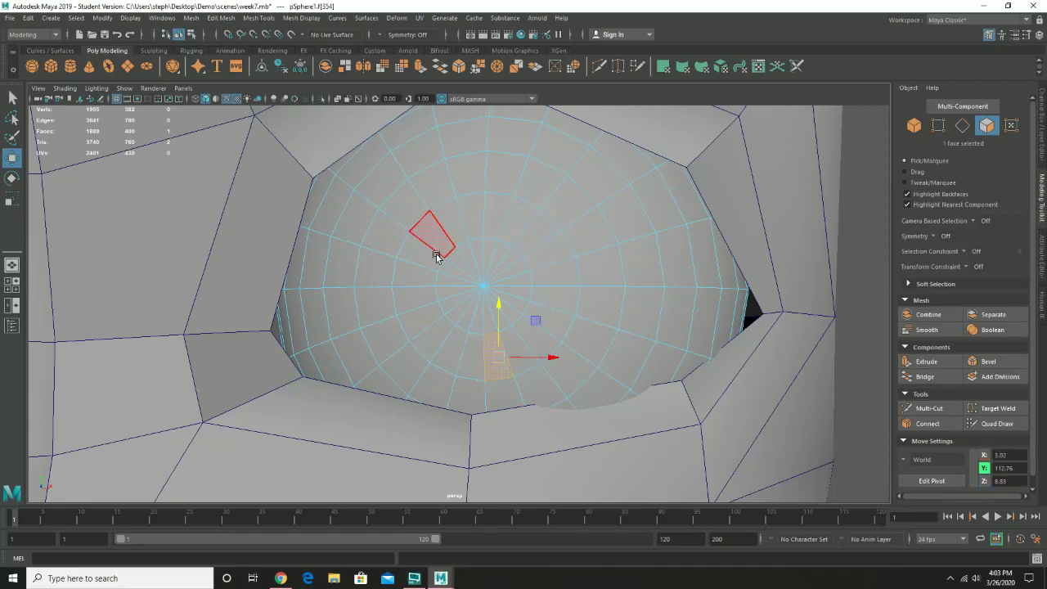
{"action": "double_click", "coordinate": [471, 356]}
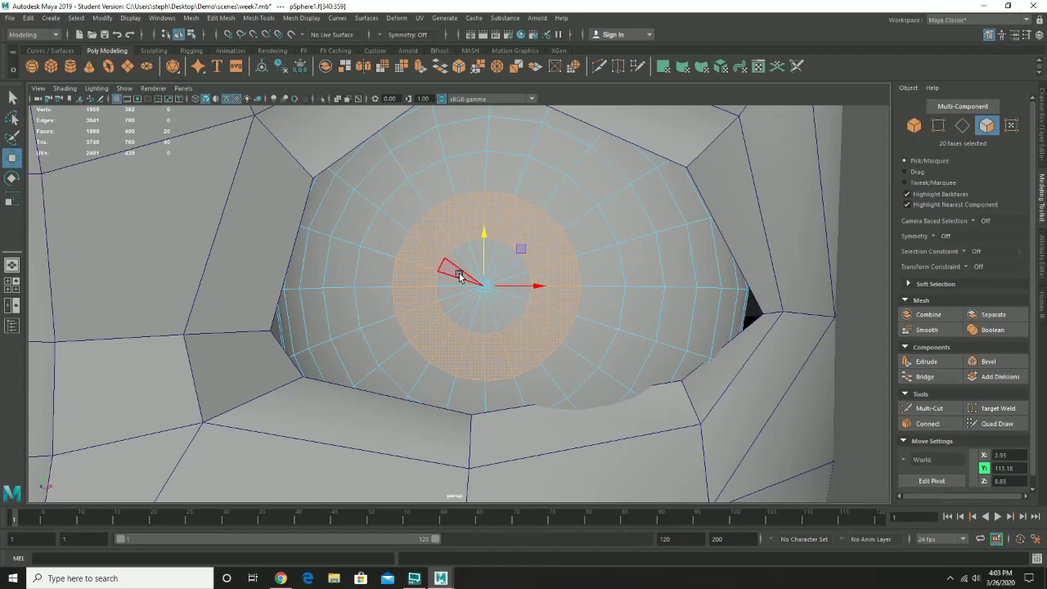
{"action": "key", "text": "q"}
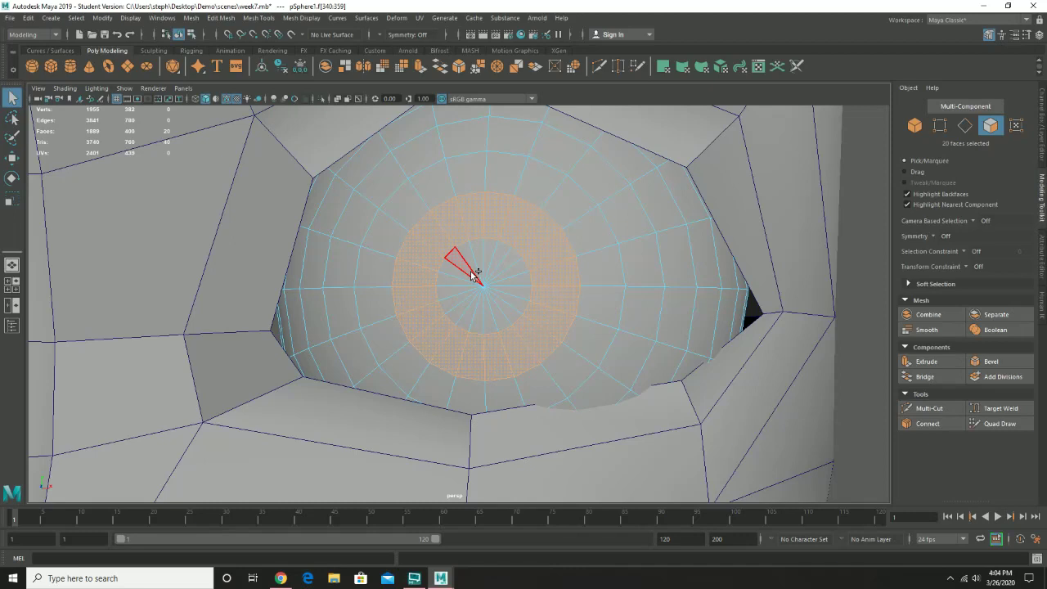
{"action": "key", "text": "shift+period"}
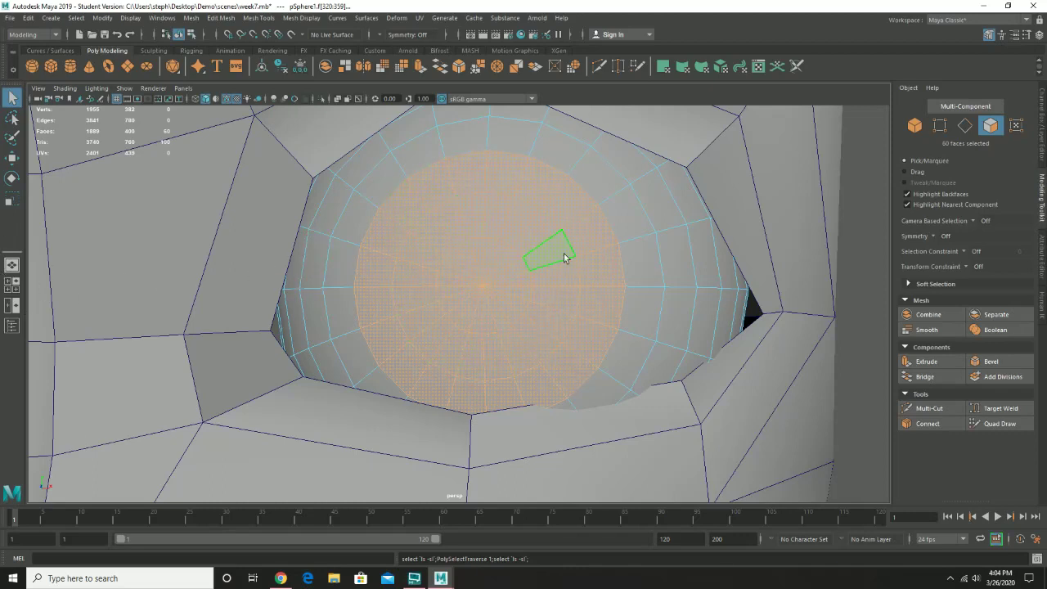
Step: Try to push the selected front faces straight back into the eyeball, and undo the move
{"action": "left_click_drag", "start_coordinate": [569, 259], "coordinate": [502, 289], "text": "alt"}
{"action": "key", "text": "w"}
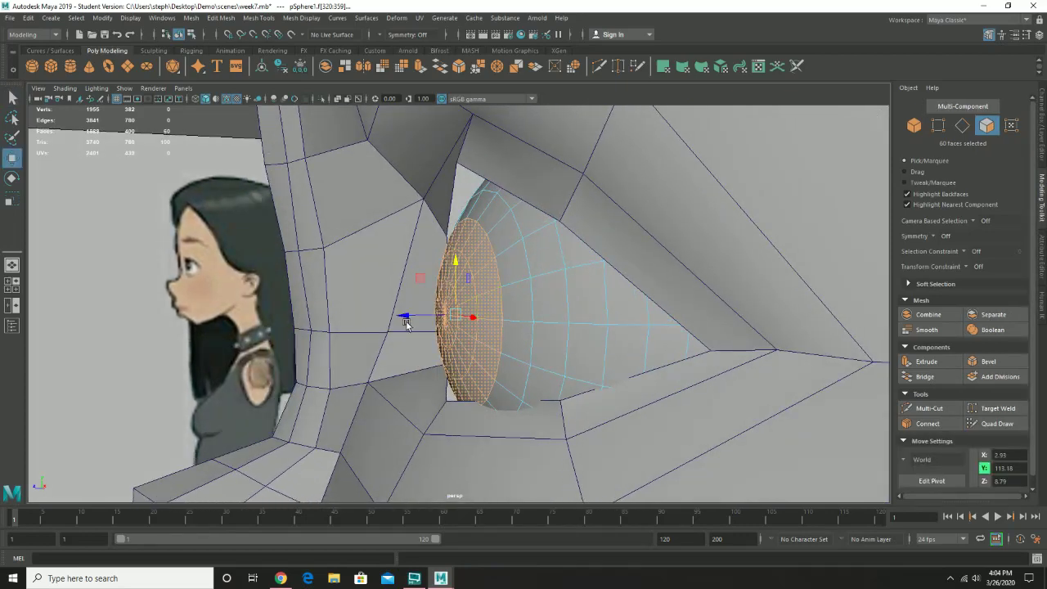
{"action": "left_click_drag", "start_coordinate": [407, 323], "coordinate": [444, 319]}
{"action": "left_click_drag", "start_coordinate": [536, 268], "coordinate": [502, 280], "text": "alt"}
{"action": "key", "text": "ctrl+z"}
Step: Flatten the selected front faces of the eyeball by scaling them down along the depth axis
{"action": "key", "text": "e"}
{"action": "key", "text": "r"}
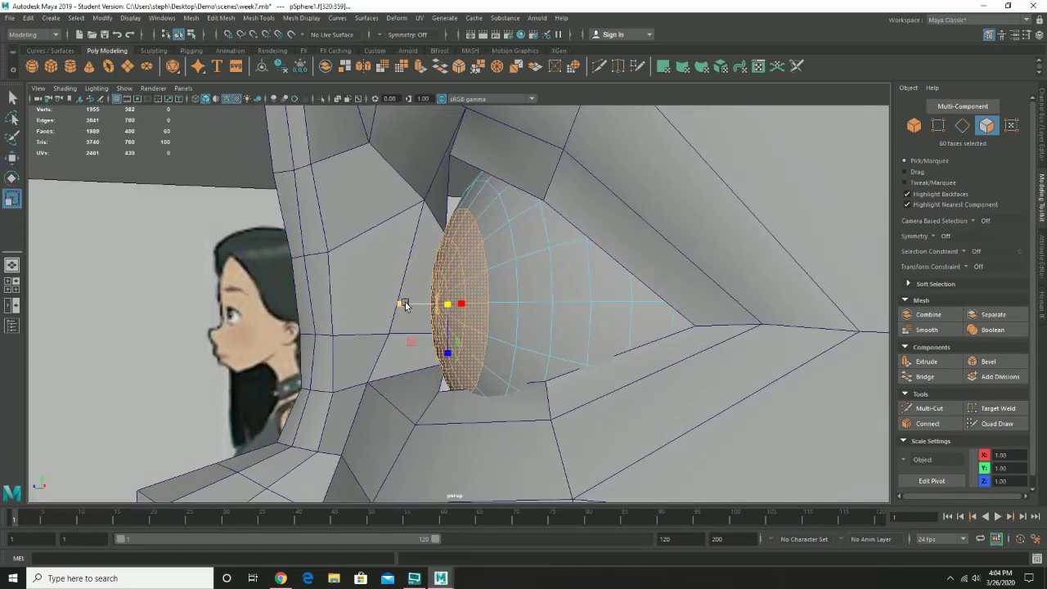
{"action": "key", "text": "e"}
{"action": "key", "text": "r"}
{"action": "left_click_drag", "start_coordinate": [398, 304], "coordinate": [429, 303]}
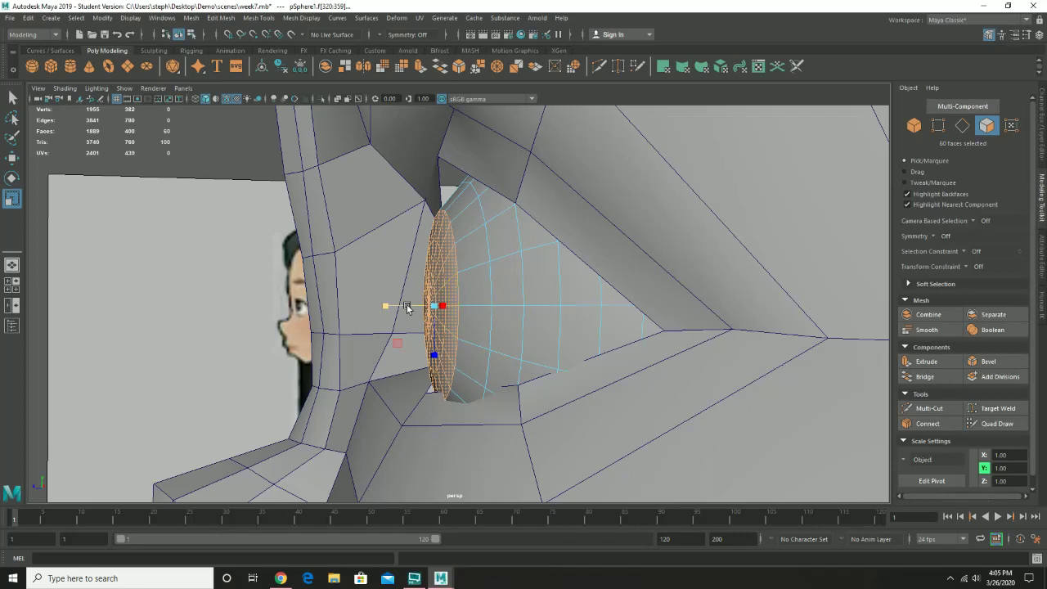
Step: Push the flattened faces back into the eyeball along Z to about 8.48 to form the iris recess
{"action": "key", "text": "w"}
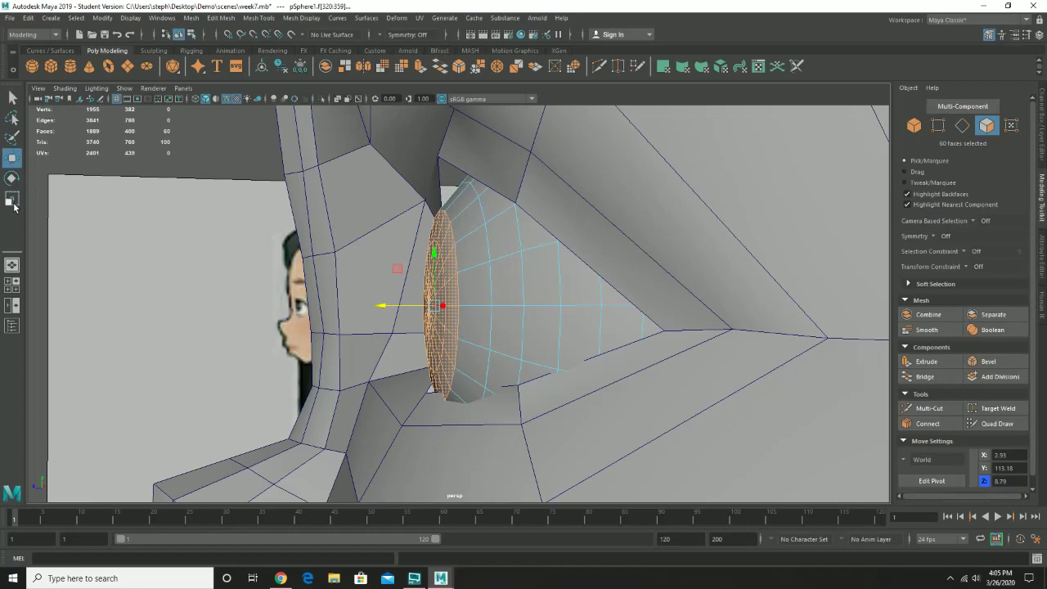
{"action": "left_click_drag", "start_coordinate": [382, 306], "coordinate": [480, 305]}
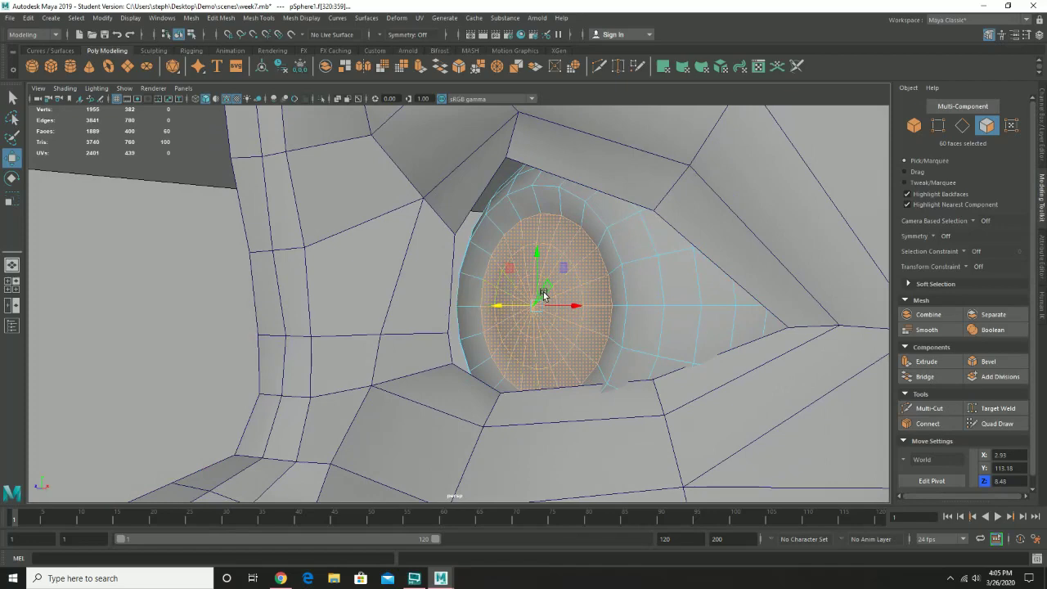
{"action": "left_click_drag", "start_coordinate": [450, 283], "coordinate": [496, 297], "text": "alt"}
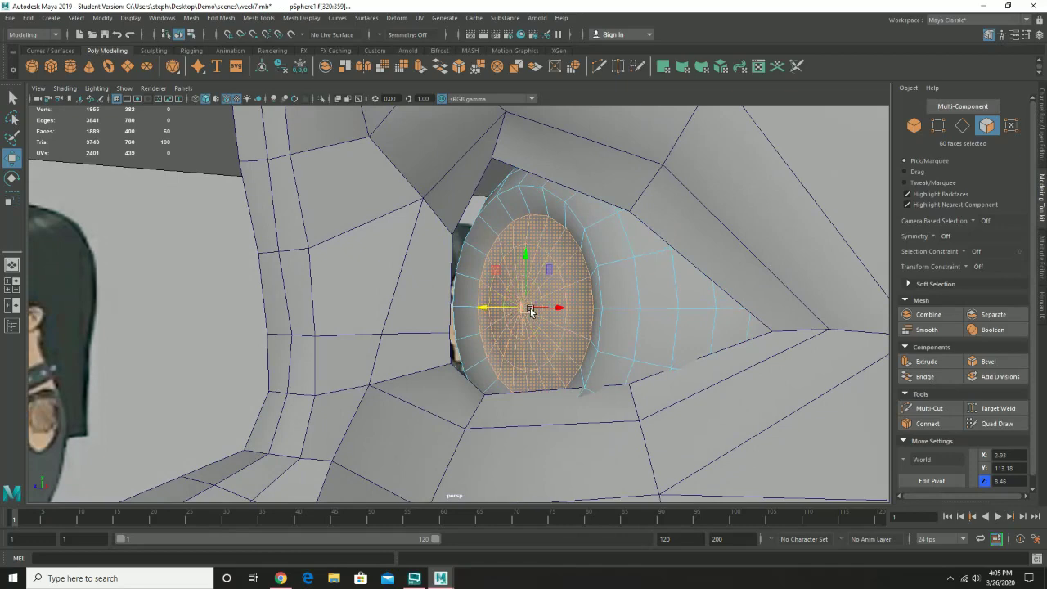
Step: Scale the recessed iris faces up uniformly so they nearly fill the eyeball's front opening
{"action": "scroll", "coordinate": [515, 304], "scroll_direction": "up", "scroll_amount": 5}
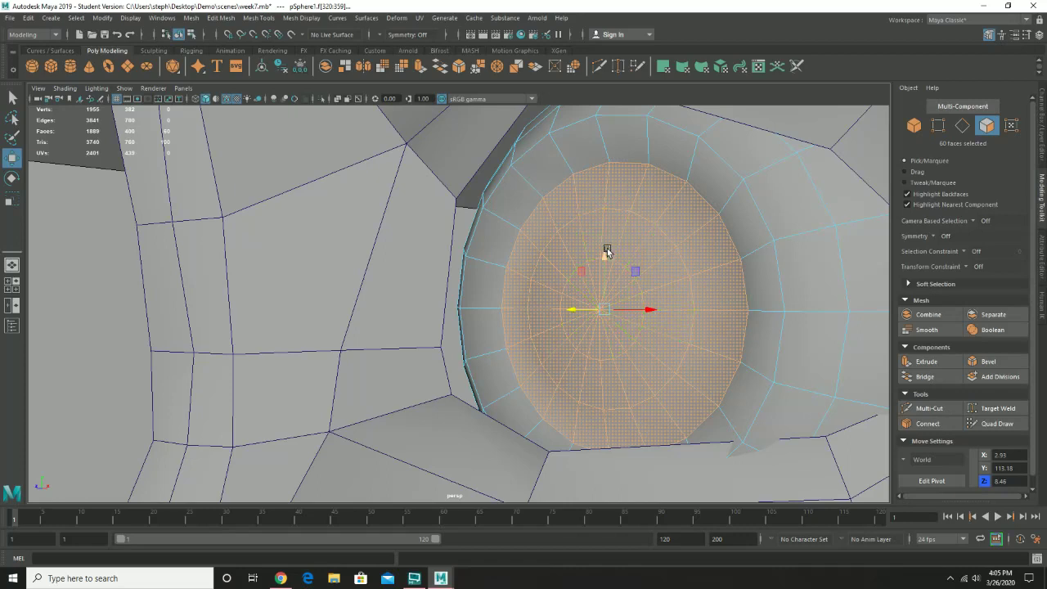
{"action": "key", "text": "e"}
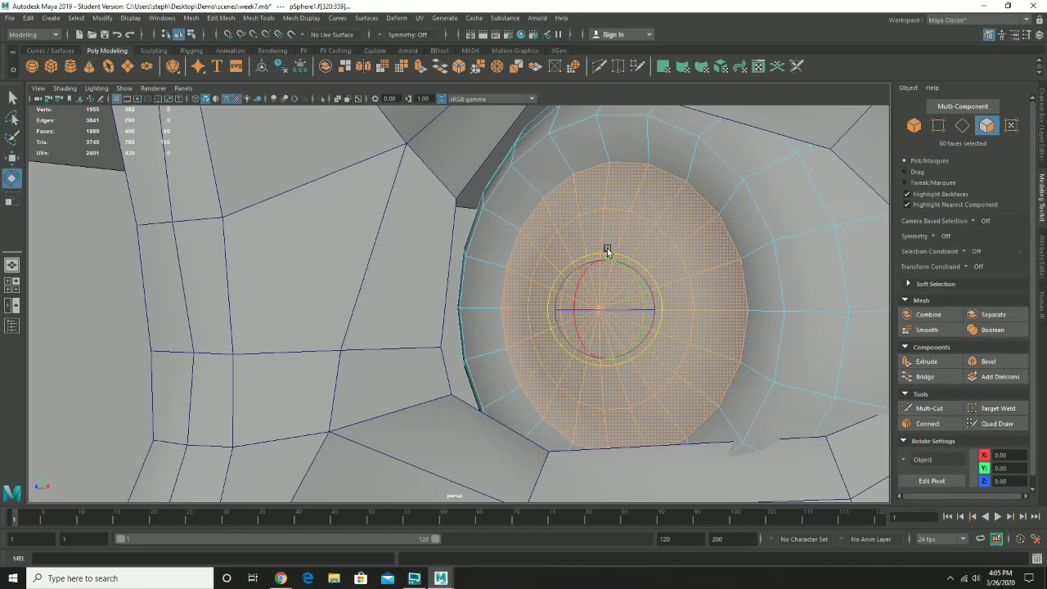
{"action": "key", "text": "r"}
{"action": "left_click_drag", "start_coordinate": [605, 310], "coordinate": [652, 306]}
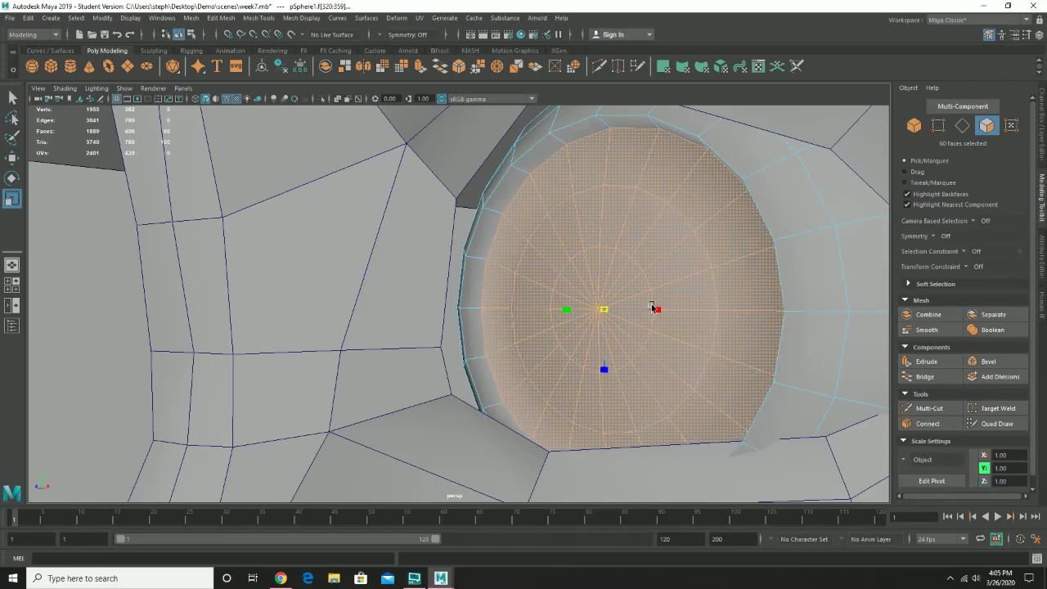
Step: Adjust the depth of the enlarged iris faces along Z to about 8.51
{"action": "left_click_drag", "start_coordinate": [613, 309], "coordinate": [583, 315], "text": "alt"}
{"action": "key", "text": "w"}
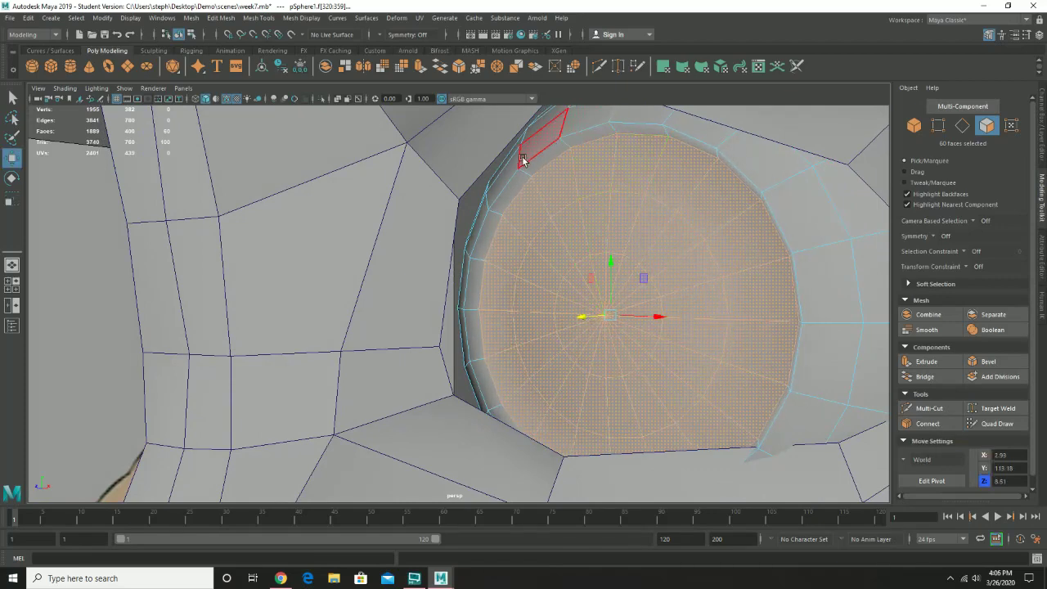
{"action": "left_click_drag", "start_coordinate": [638, 273], "coordinate": [581, 273], "text": "alt"}
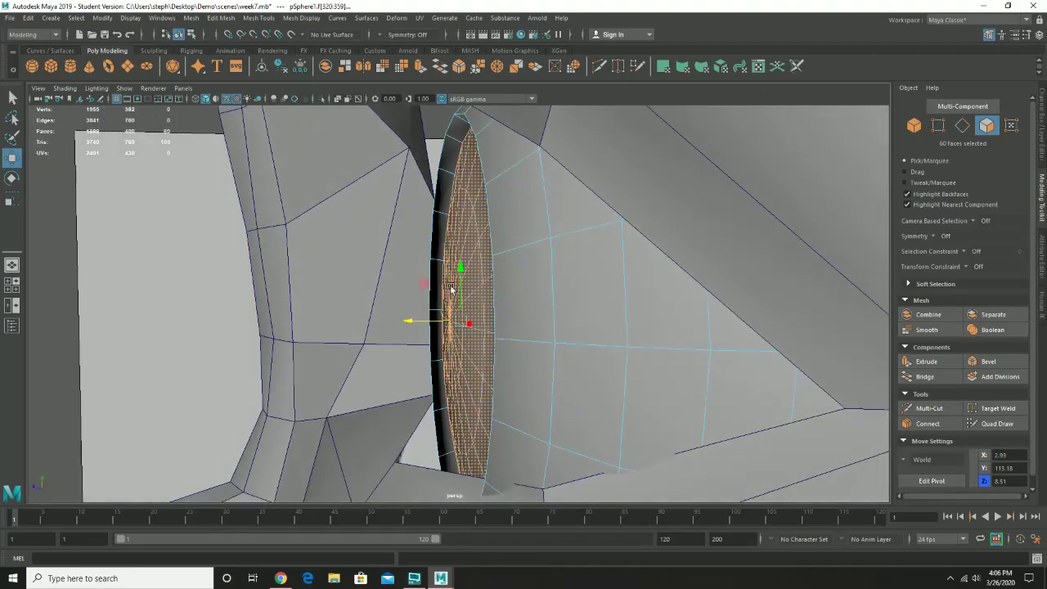
{"action": "left_click_drag", "start_coordinate": [436, 285], "coordinate": [470, 283], "text": "alt"}
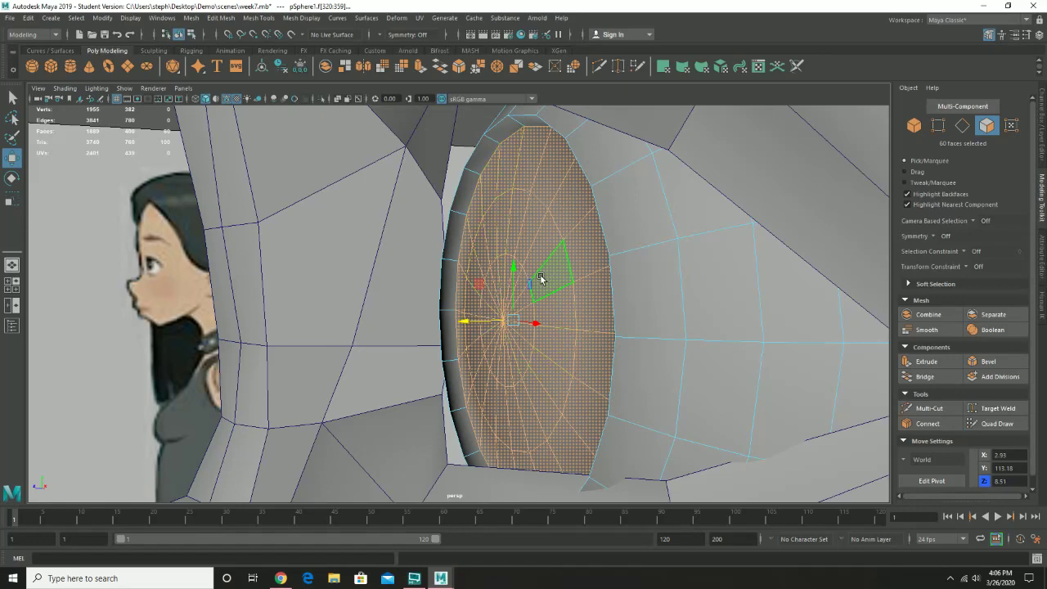
Step: Shrink the face selection on the recessed iris to the innermost ring of faces that forms the pupil
{"action": "left_click_drag", "start_coordinate": [526, 292], "coordinate": [570, 301], "text": "alt"}
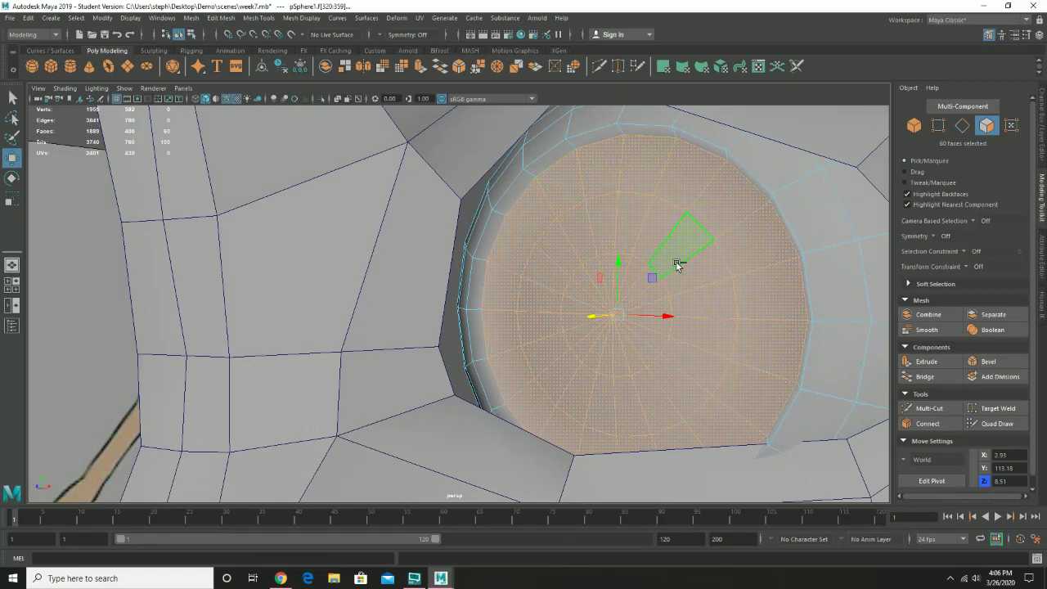
{"action": "key", "text": "shift+comma"}
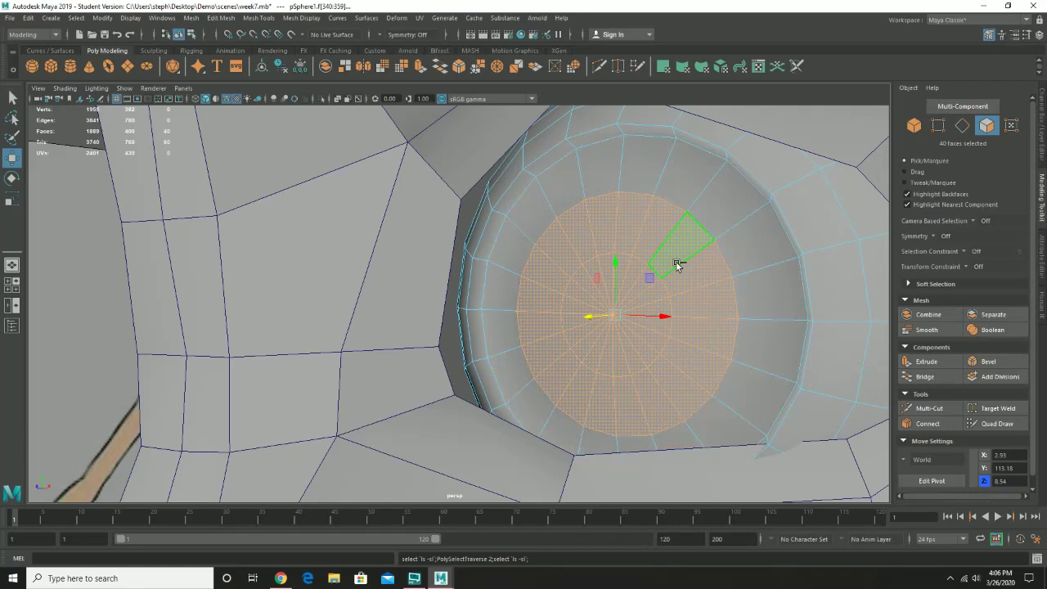
{"action": "key", "text": "shift+comma"}
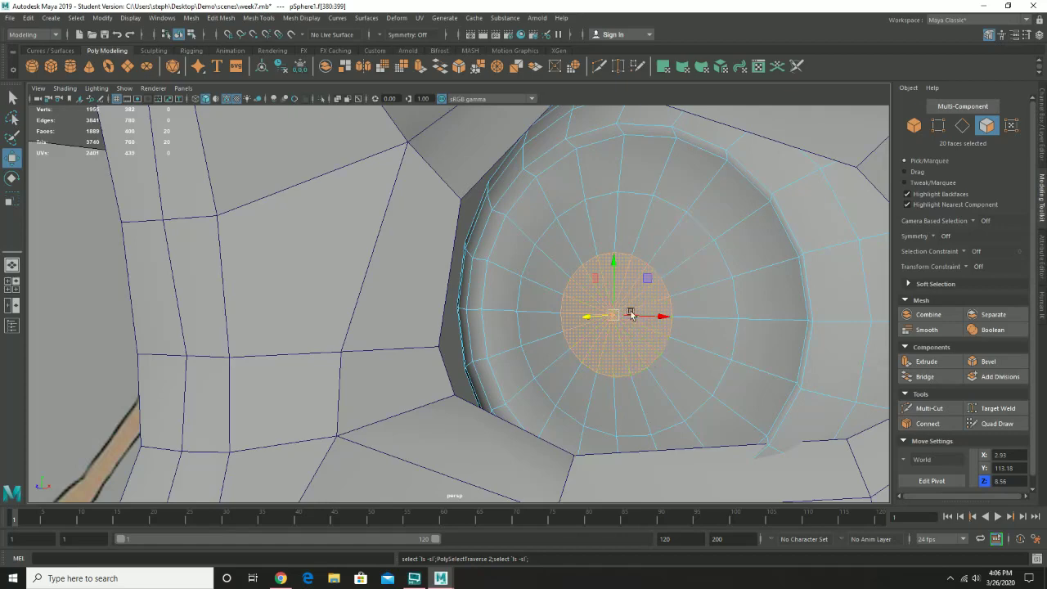
{"action": "mouse_move", "coordinate": [695, 350]}
{"action": "left_mouse_down", "text": "alt"}
{"action": "mouse_move", "coordinate": [624, 346]}
{"action": "mouse_move", "coordinate": [692, 333]}
{"action": "left_mouse_up", "text": "alt"}
{"action": "left_click_drag", "start_coordinate": [792, 342], "coordinate": [759, 344], "text": "alt"}
{"action": "left_click_drag", "start_coordinate": [640, 346], "coordinate": [646, 347], "text": "alt"}
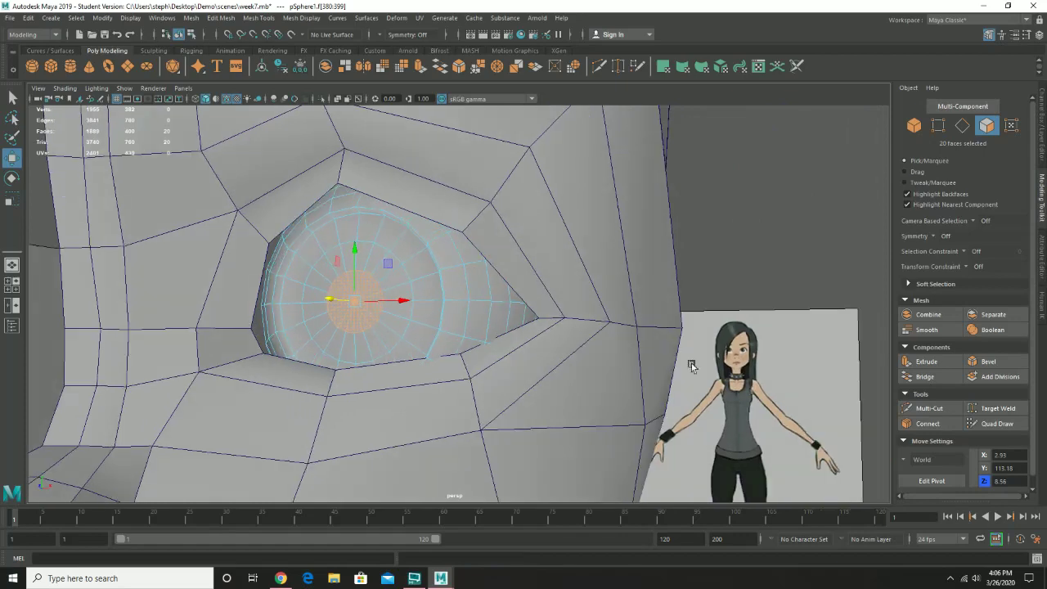
{"action": "middle_click_drag", "start_coordinate": [448, 317], "coordinate": [503, 326], "text": "alt"}
{"action": "right_click_drag", "start_coordinate": [503, 327], "coordinate": [516, 346], "text": "alt"}
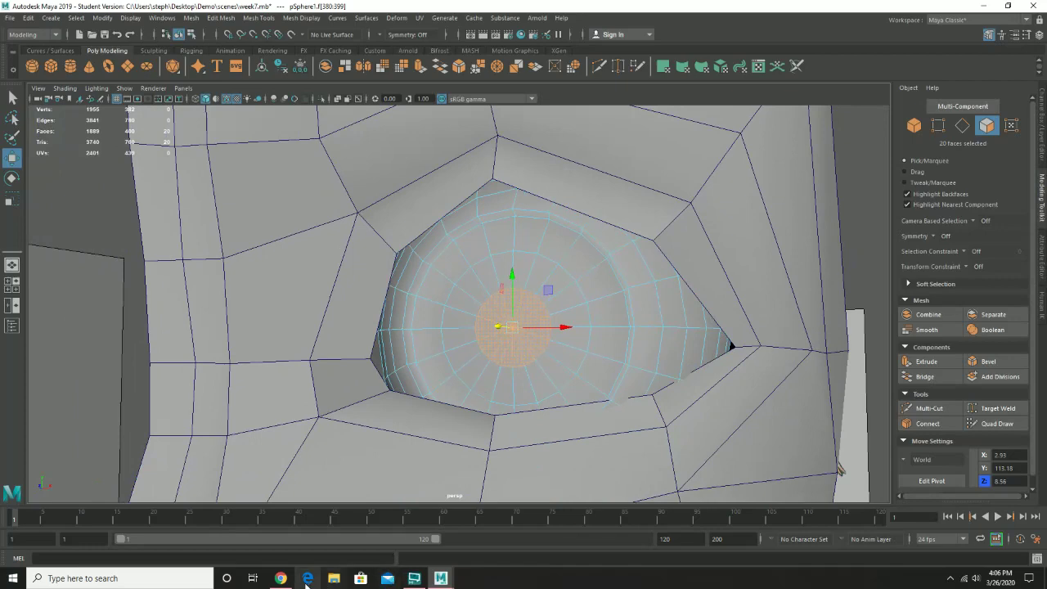
Step: Switch to Chrome to examine the pupil in the side-view eye reference images, and return to Maya
{"action": "left_click", "coordinate": [281, 577]}
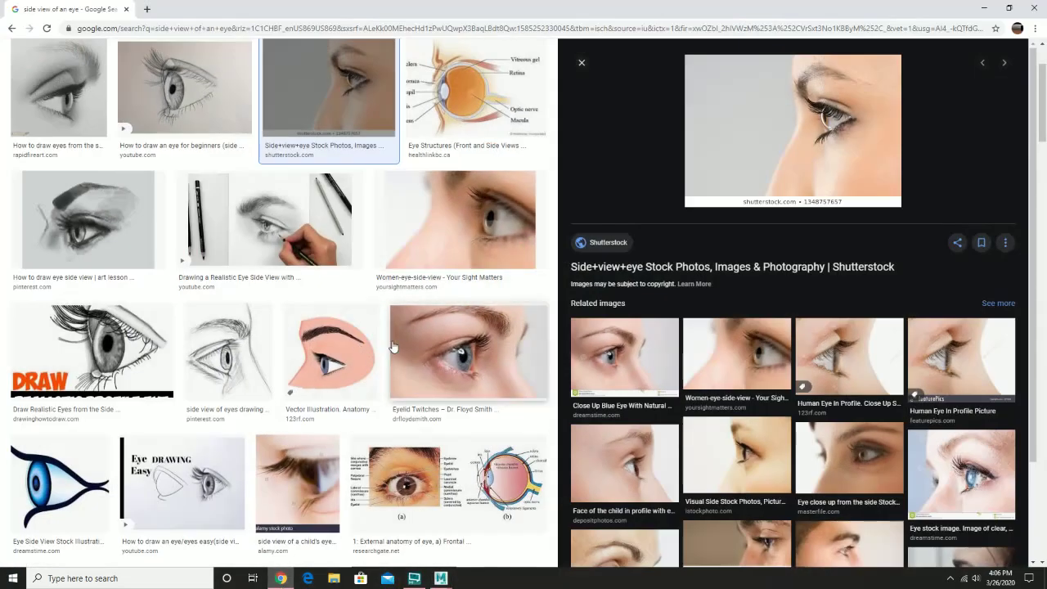
{"action": "scroll", "coordinate": [383, 374], "scroll_direction": "down", "scroll_amount": 1}
{"action": "scroll", "coordinate": [383, 374], "scroll_direction": "down", "scroll_amount": 2}
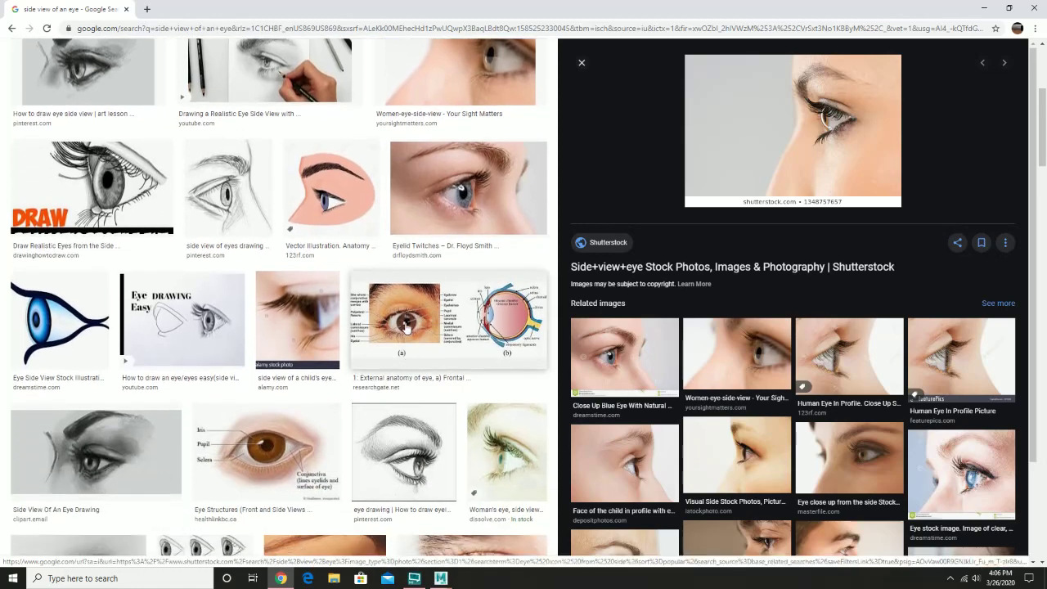
{"action": "mouse_move", "coordinate": [440, 578]}
{"action": "left_click", "coordinate": [468, 533]}
{"action": "scroll", "coordinate": [499, 380], "scroll_direction": "up", "scroll_amount": 2}
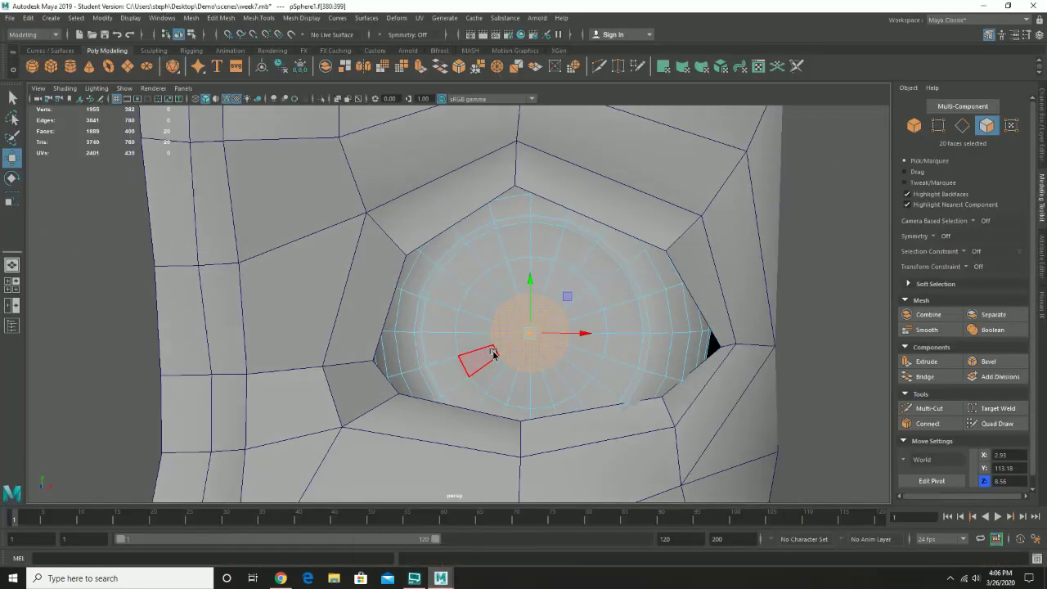
Step: Scale the selected pupil faces up uniformly so the pupil is slightly larger within the iris
{"action": "key", "text": "e"}
{"action": "key", "text": "r"}
{"action": "left_click_drag", "start_coordinate": [533, 334], "coordinate": [484, 344]}
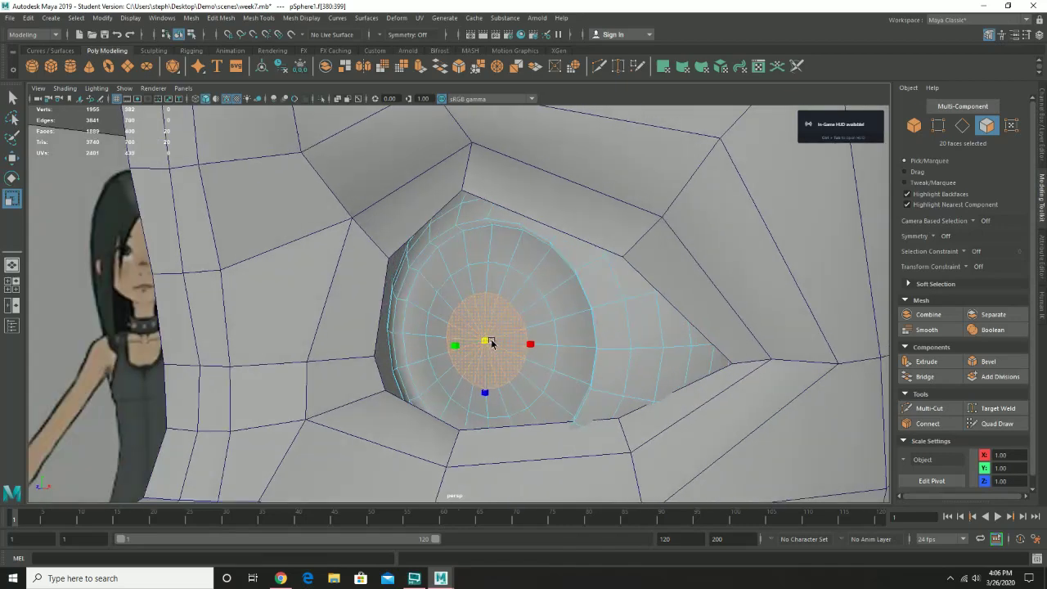
{"action": "left_click_drag", "start_coordinate": [457, 355], "coordinate": [479, 350], "text": "alt"}
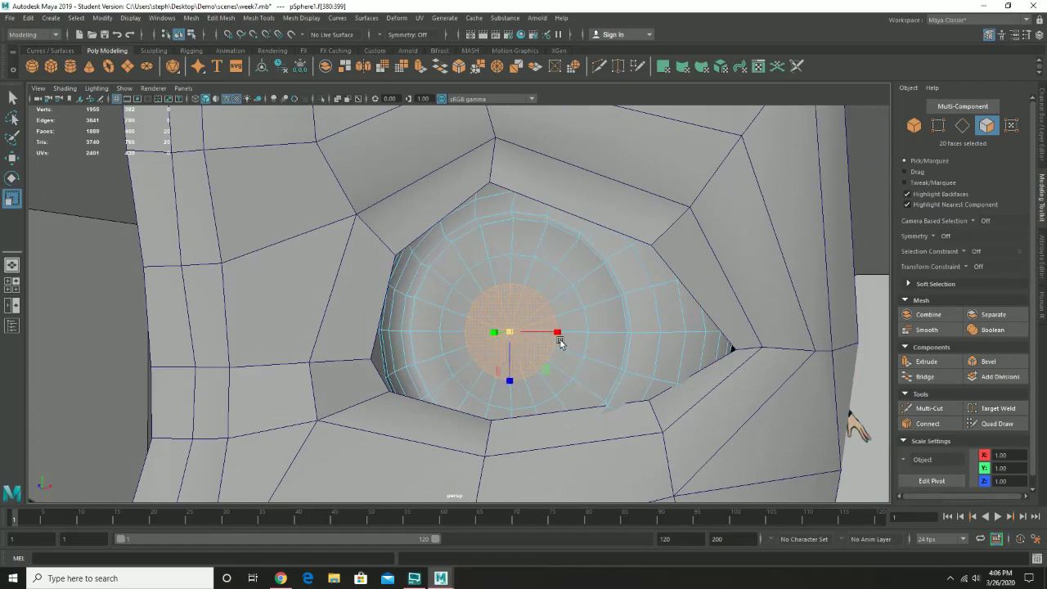
{"action": "left_click_drag", "start_coordinate": [559, 338], "coordinate": [521, 343], "text": "alt"}
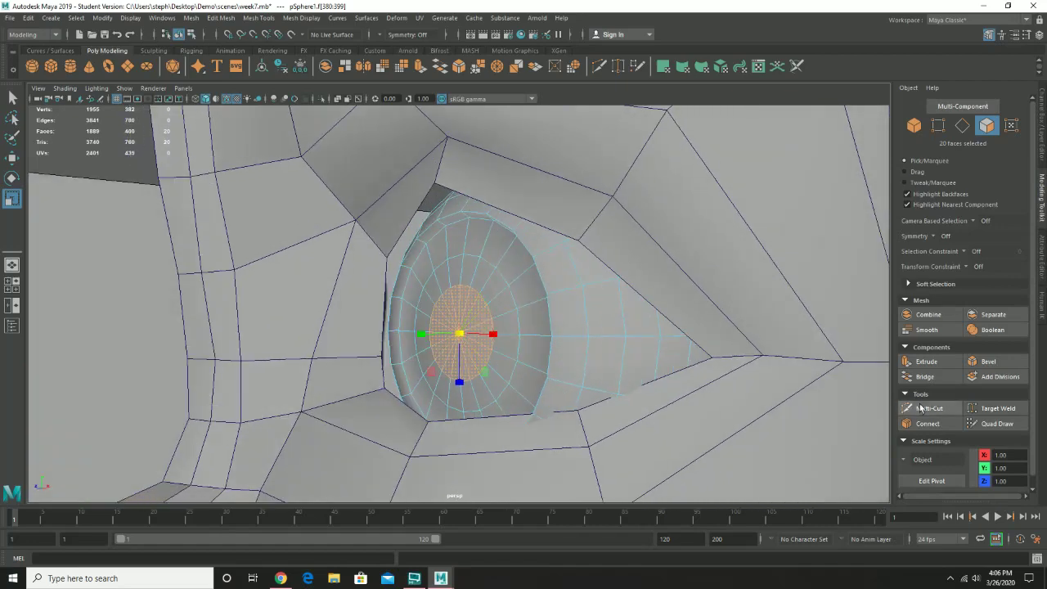
Step: Extrude the pupil faces and move them forward along Z to about 8.63
{"action": "left_click", "coordinate": [927, 362]}
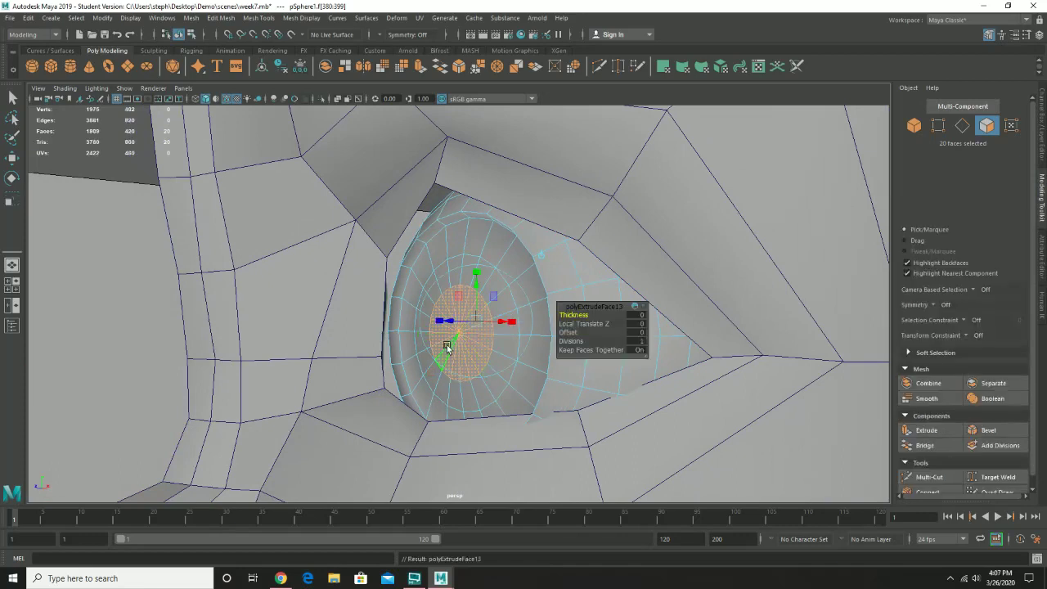
{"action": "mouse_move", "coordinate": [455, 324]}
{"action": "left_mouse_down"}
{"action": "mouse_move", "coordinate": [444, 324]}
{"action": "mouse_move", "coordinate": [588, 332]}
{"action": "mouse_move", "coordinate": [457, 332]}
{"action": "left_mouse_up"}
{"action": "key", "text": "w"}
{"action": "left_click_drag", "start_coordinate": [432, 299], "coordinate": [478, 308], "text": "alt"}
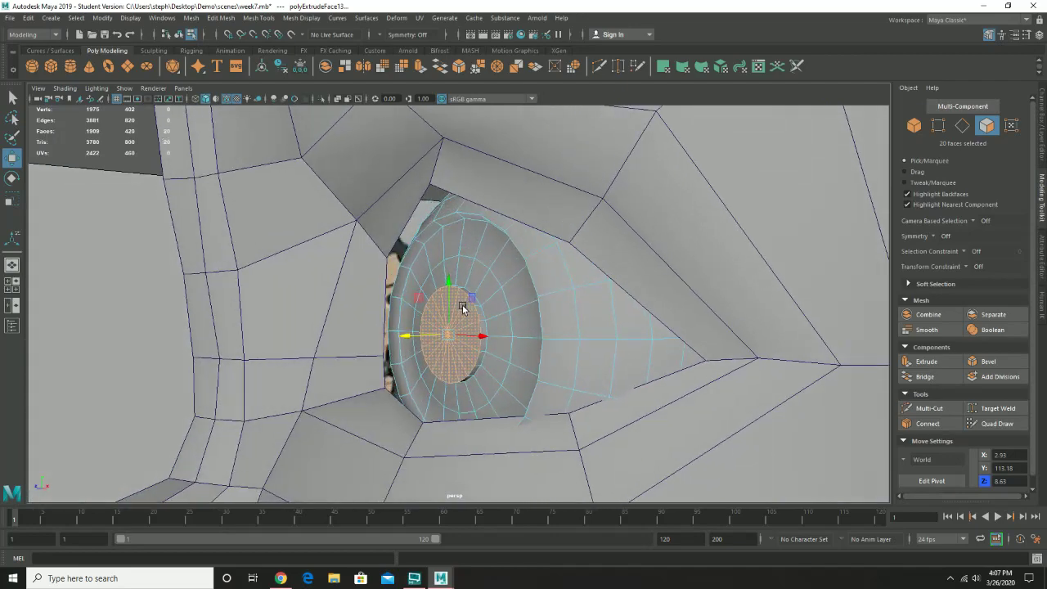
{"action": "mouse_move", "coordinate": [481, 345]}
{"action": "left_mouse_down", "text": "alt"}
{"action": "mouse_move", "coordinate": [546, 342]}
{"action": "mouse_move", "coordinate": [496, 340]}
{"action": "left_mouse_up", "text": "alt"}
{"action": "scroll", "coordinate": [522, 343], "scroll_direction": "up", "scroll_amount": 5}
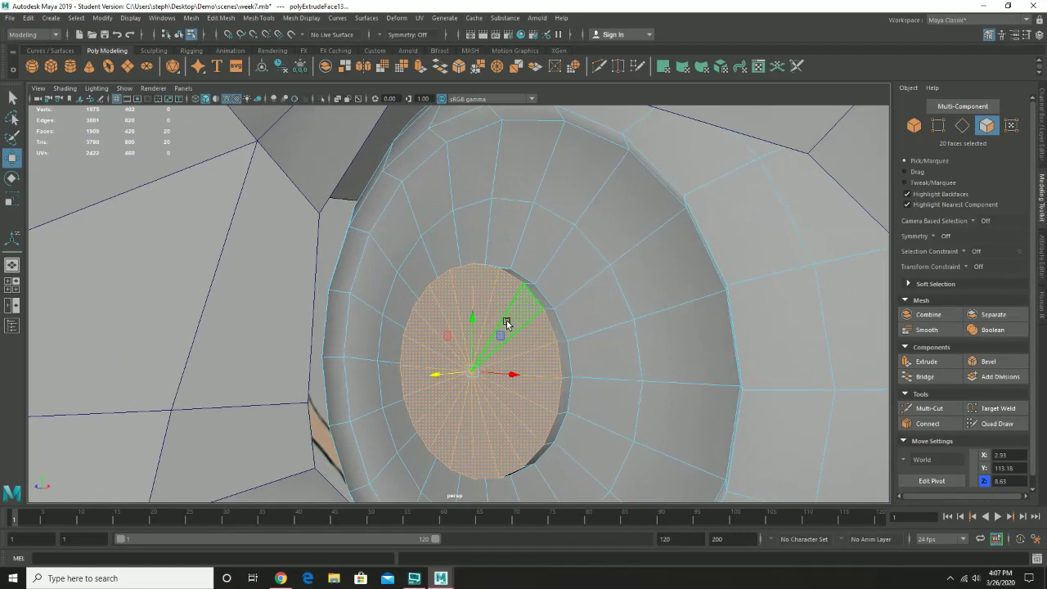
Step: Expand the selection to include the extrusion's side walls and scale the whole pupil down uniformly
{"action": "key", "text": "shift+period"}
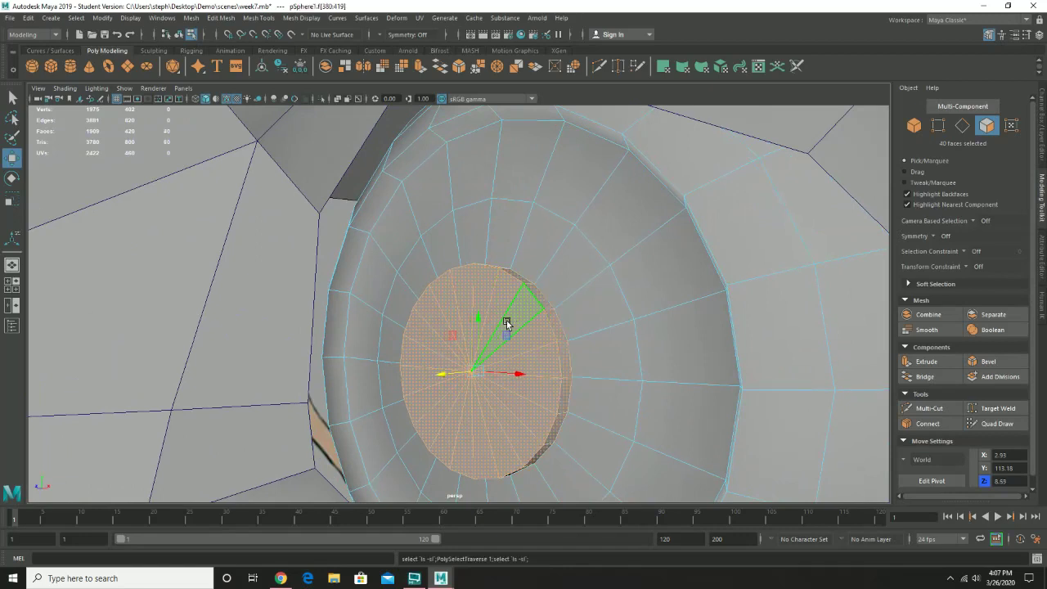
{"action": "key", "text": "r"}
{"action": "mouse_move", "coordinate": [478, 369]}
{"action": "left_mouse_down"}
{"action": "mouse_move", "coordinate": [454, 374]}
{"action": "mouse_move", "coordinate": [512, 373]}
{"action": "mouse_move", "coordinate": [461, 377]}
{"action": "left_mouse_up"}
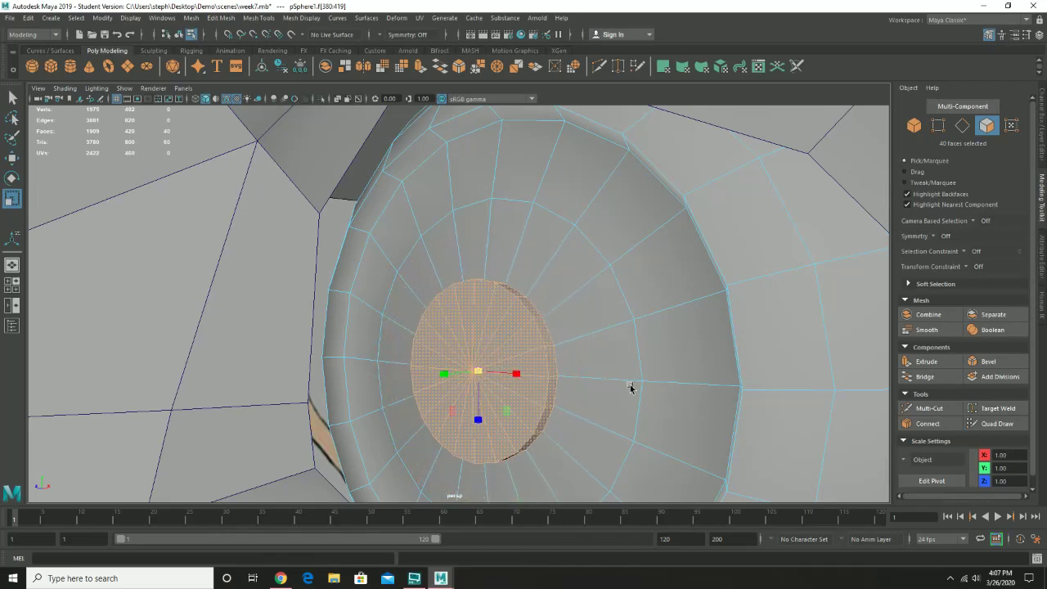
{"action": "scroll", "coordinate": [616, 384], "scroll_direction": "down", "scroll_amount": 1}
{"action": "scroll", "coordinate": [618, 387], "scroll_direction": "down", "scroll_amount": 5}
{"action": "left_click_drag", "start_coordinate": [530, 385], "coordinate": [552, 387], "text": "alt"}
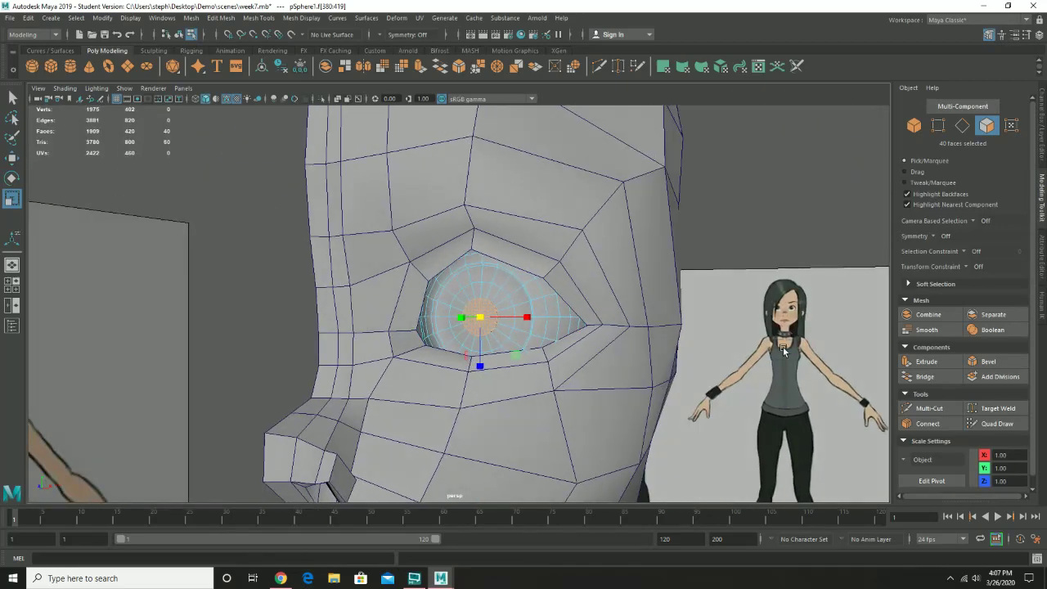
Step: Fine-tune the extruded pupil's uniform scale in proportion to the surrounding iris
{"action": "left_click_drag", "start_coordinate": [527, 291], "coordinate": [417, 295], "text": "alt"}
{"action": "scroll", "coordinate": [481, 298], "scroll_direction": "up", "scroll_amount": 5}
{"action": "scroll", "coordinate": [479, 321], "scroll_direction": "up", "scroll_amount": 3}
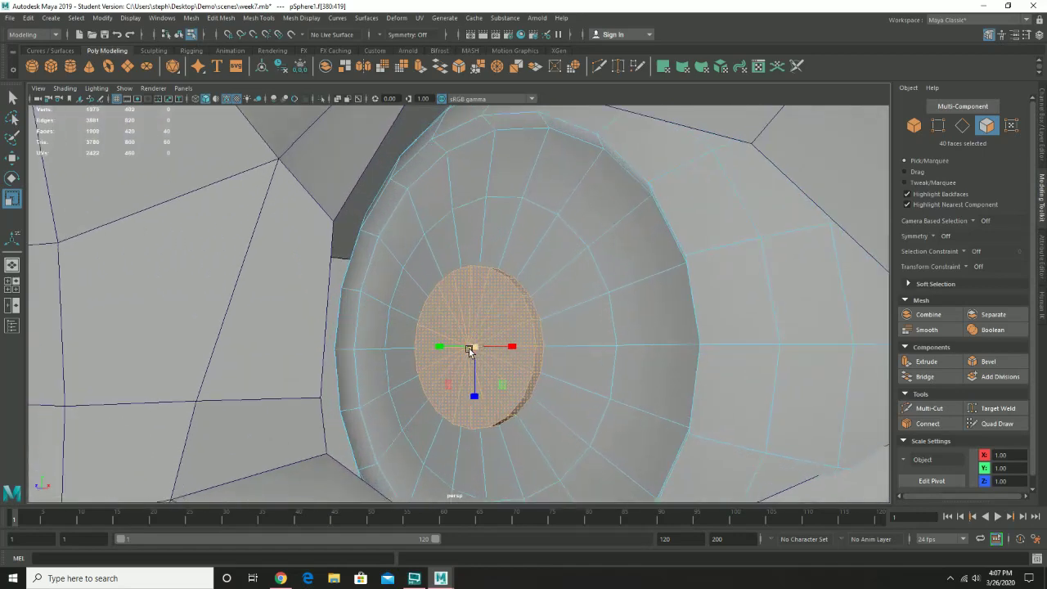
{"action": "left_click_drag", "start_coordinate": [473, 349], "coordinate": [491, 354]}
{"action": "scroll", "coordinate": [578, 367], "scroll_direction": "down", "scroll_amount": 5}
{"action": "left_click_drag", "start_coordinate": [568, 367], "coordinate": [521, 359], "text": "alt"}
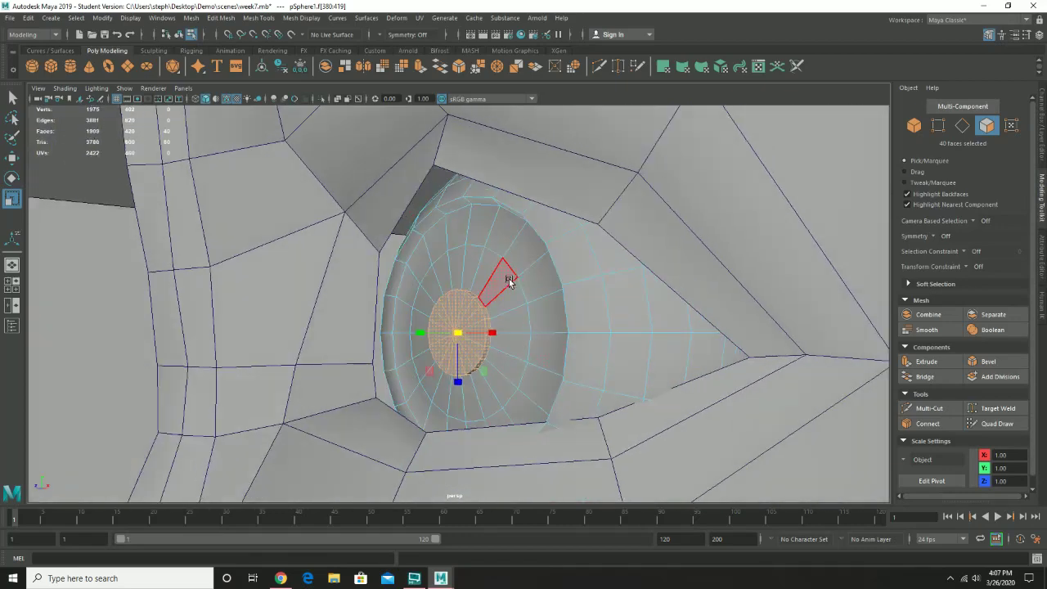
Step: Return the eyeball to object mode and examine its rounded form from behind, inside the head
{"action": "right_click_drag", "start_coordinate": [515, 286], "coordinate": [548, 263]}
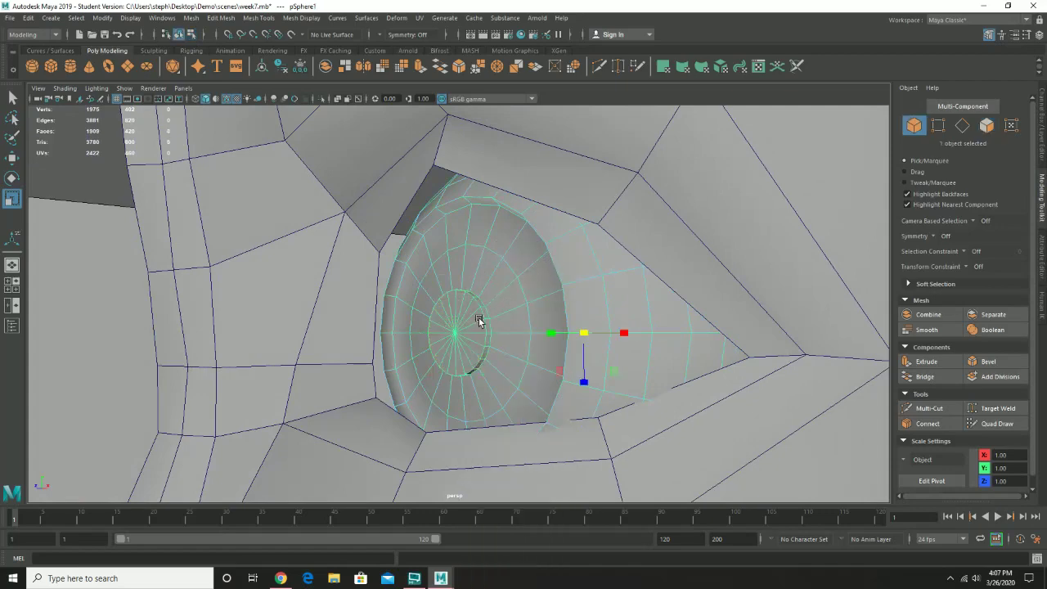
{"action": "left_click_drag", "start_coordinate": [360, 323], "coordinate": [542, 327], "text": "alt"}
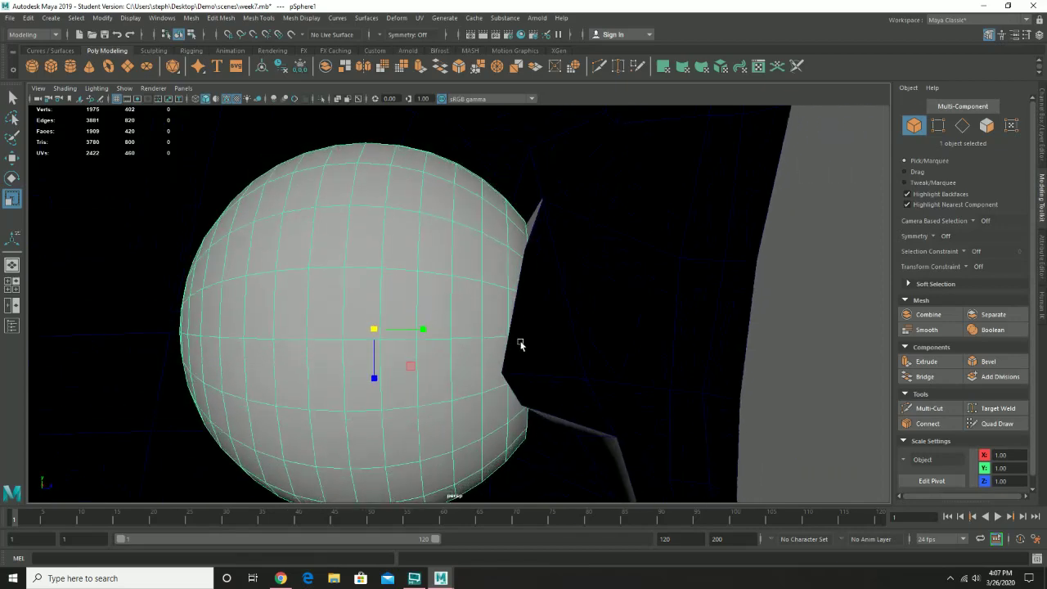
{"action": "left_click_drag", "start_coordinate": [428, 357], "coordinate": [478, 343], "text": "alt"}
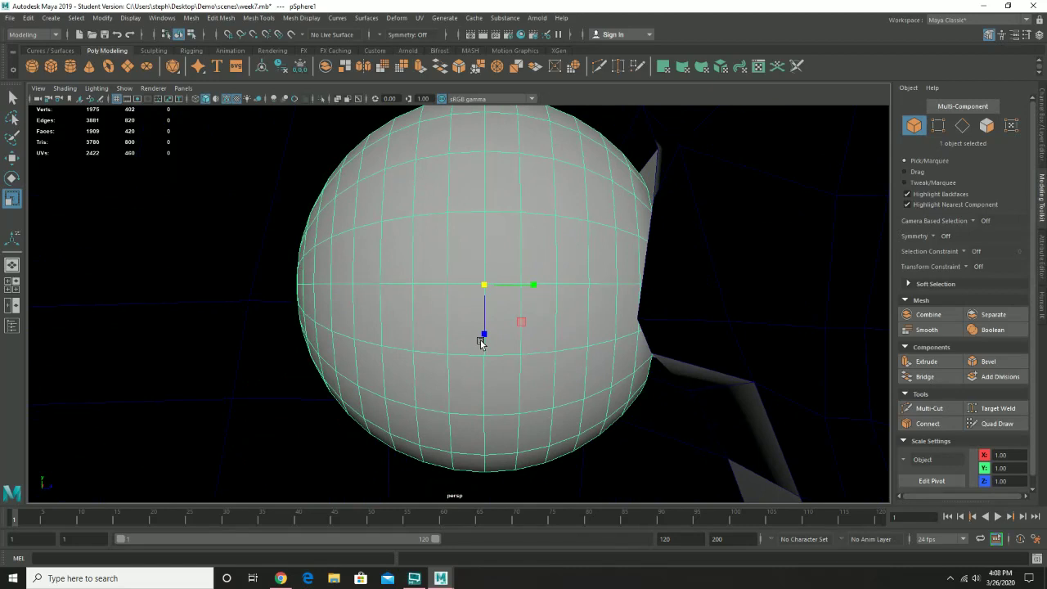
{"action": "right_click_drag", "start_coordinate": [516, 342], "coordinate": [501, 339], "text": "alt"}
{"action": "left_click_drag", "start_coordinate": [482, 340], "coordinate": [470, 340], "text": "alt"}
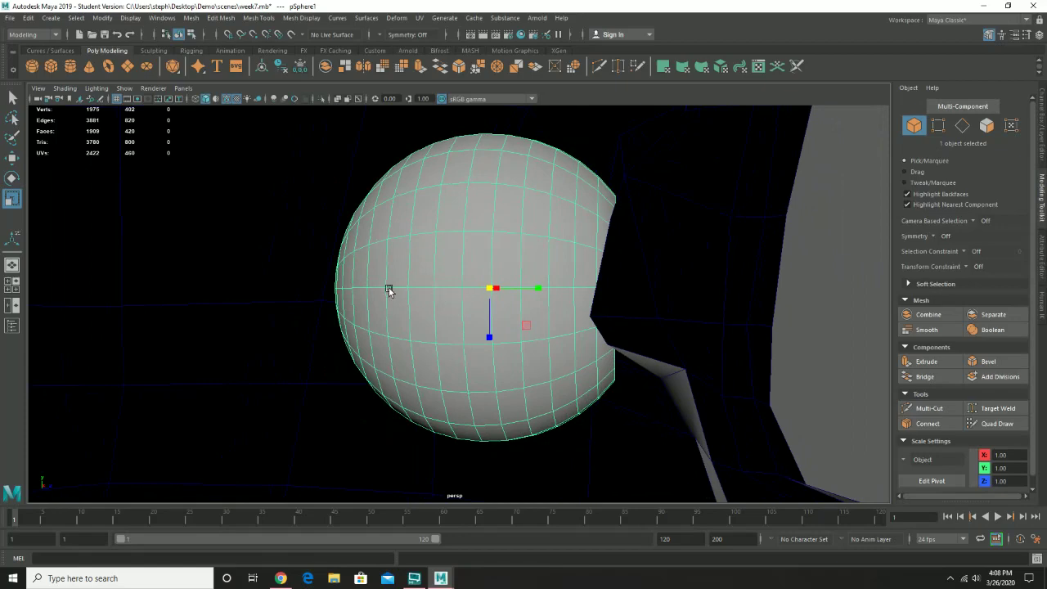
{"action": "left_click_drag", "start_coordinate": [390, 290], "coordinate": [400, 294], "text": "alt"}
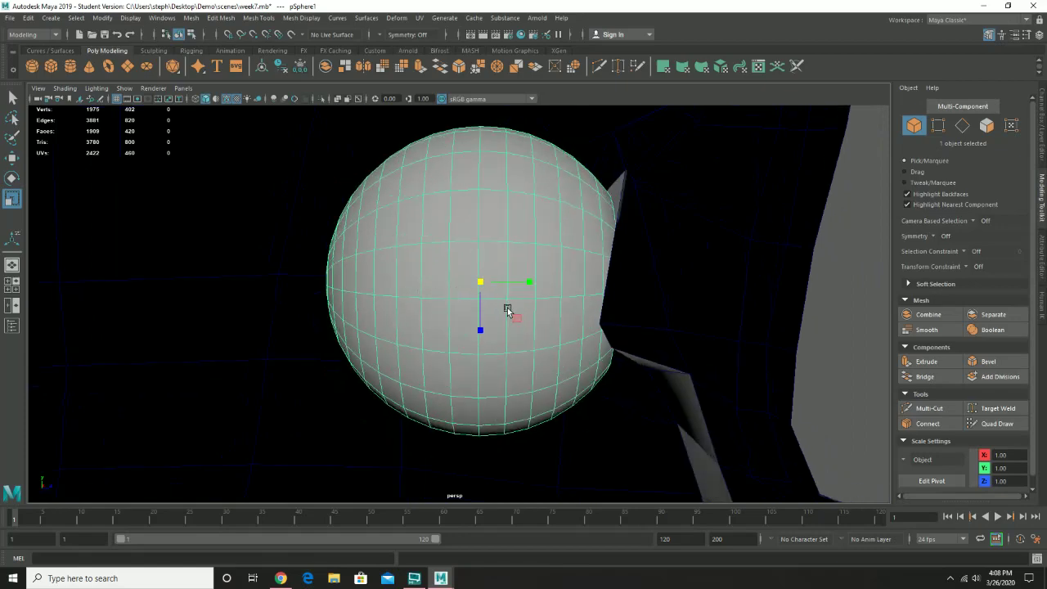
{"action": "left_click_drag", "start_coordinate": [507, 311], "coordinate": [495, 293], "text": "alt"}
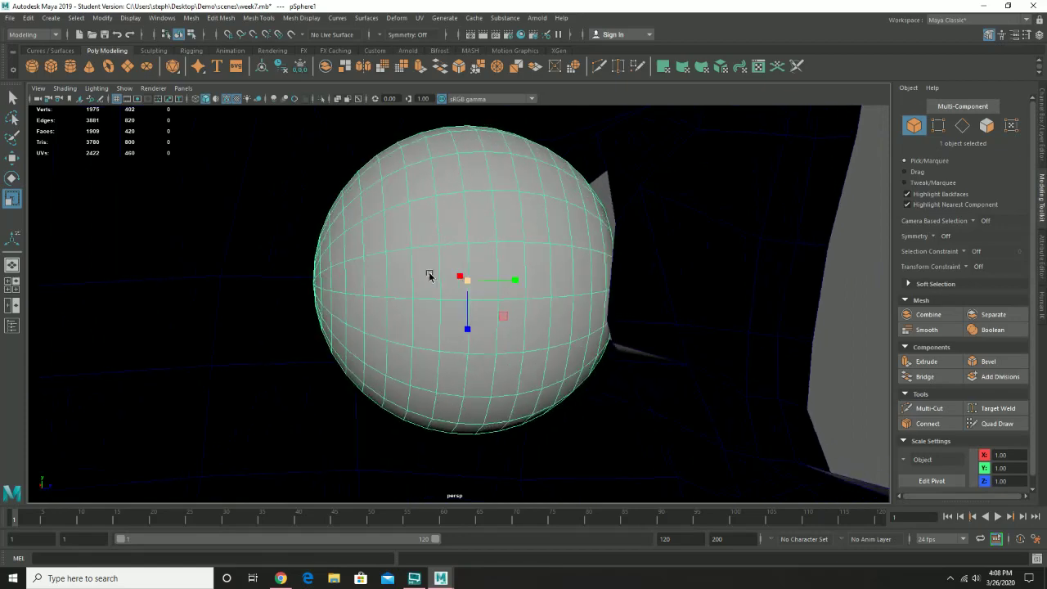
{"action": "left_click_drag", "start_coordinate": [428, 272], "coordinate": [420, 275], "text": "alt"}
{"action": "left_click_drag", "start_coordinate": [573, 278], "coordinate": [560, 239], "text": "alt"}
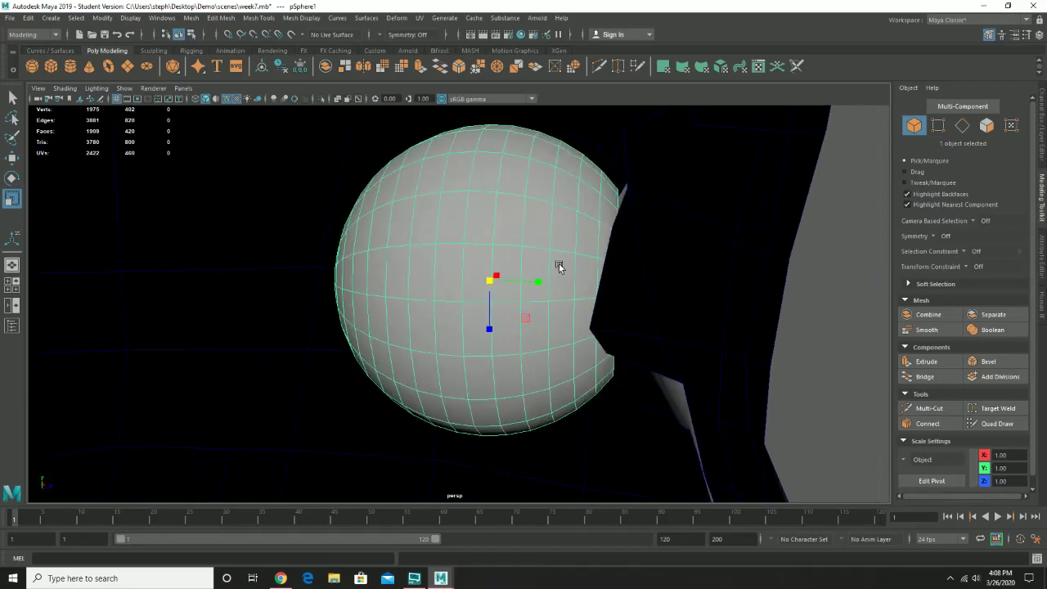
{"action": "left_click_drag", "start_coordinate": [512, 181], "coordinate": [493, 158], "text": "alt"}
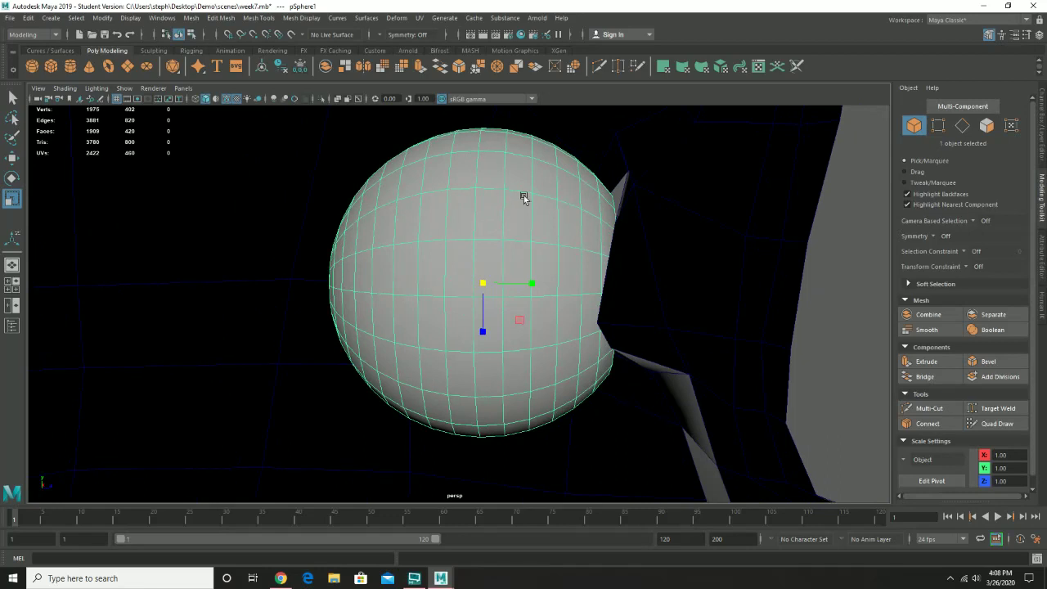
Step: Undo the test rotations of the eyeball in its socket
{"action": "left_click_drag", "start_coordinate": [651, 295], "coordinate": [510, 279], "text": "alt"}
{"action": "key", "text": "e"}
{"action": "key", "text": "ctrl+z"}
{"action": "key", "text": "ctrl+z"}
{"action": "key", "text": "ctrl+z"}
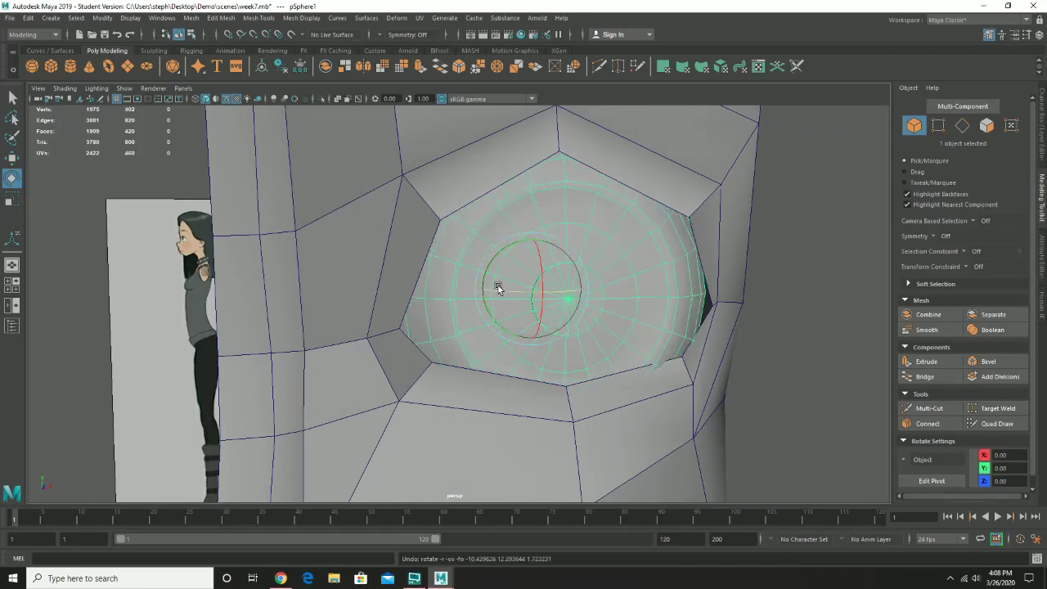
Step: Frame the eyeball from behind and let the student-version autosave continue
{"action": "key", "text": "f"}
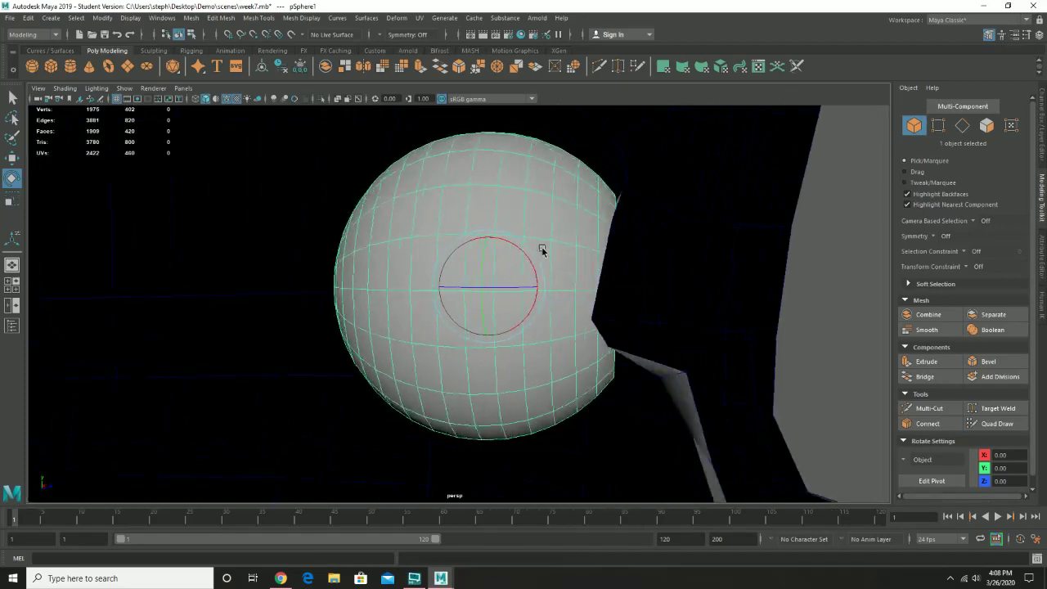
{"action": "key", "text": "q"}
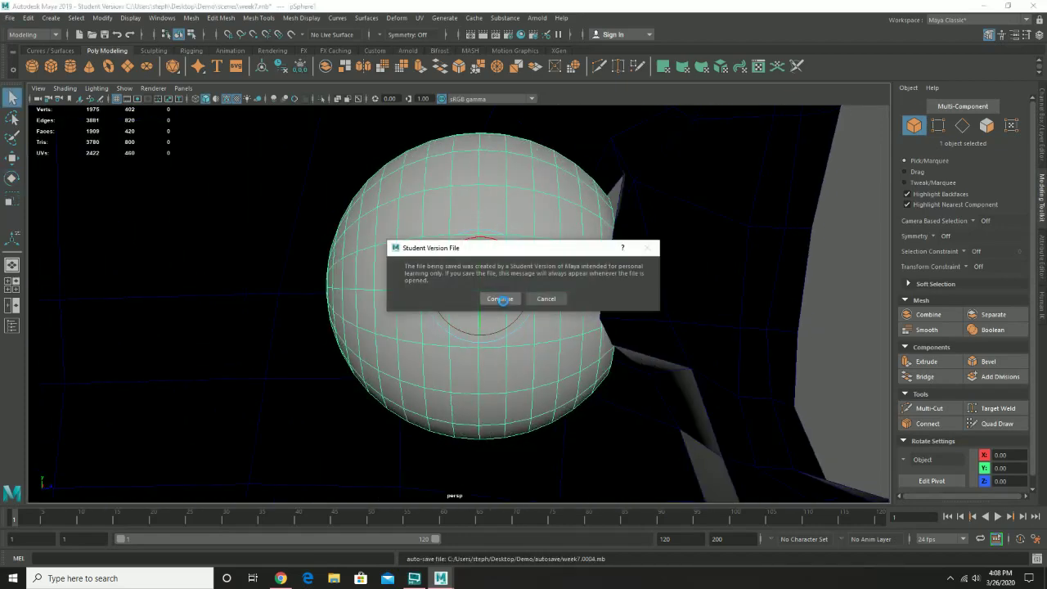
{"action": "left_click", "coordinate": [500, 298]}
{"action": "key", "text": "e"}
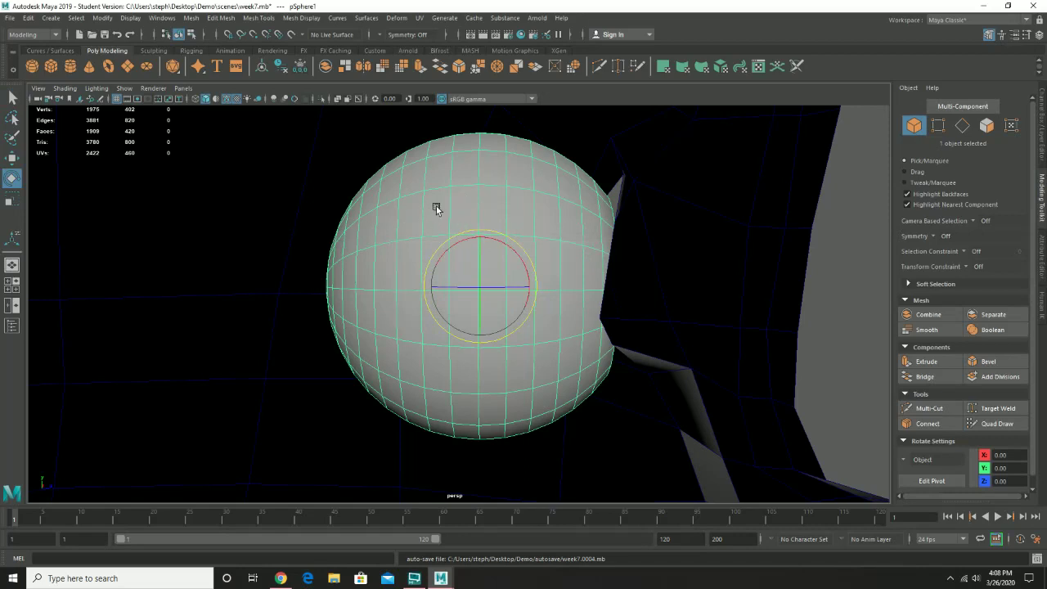
Step: Select the full vertical loop of faces running around the eyeball, just behind its middle
{"action": "right_click", "coordinate": [436, 208]}
{"action": "left_click", "coordinate": [437, 236]}
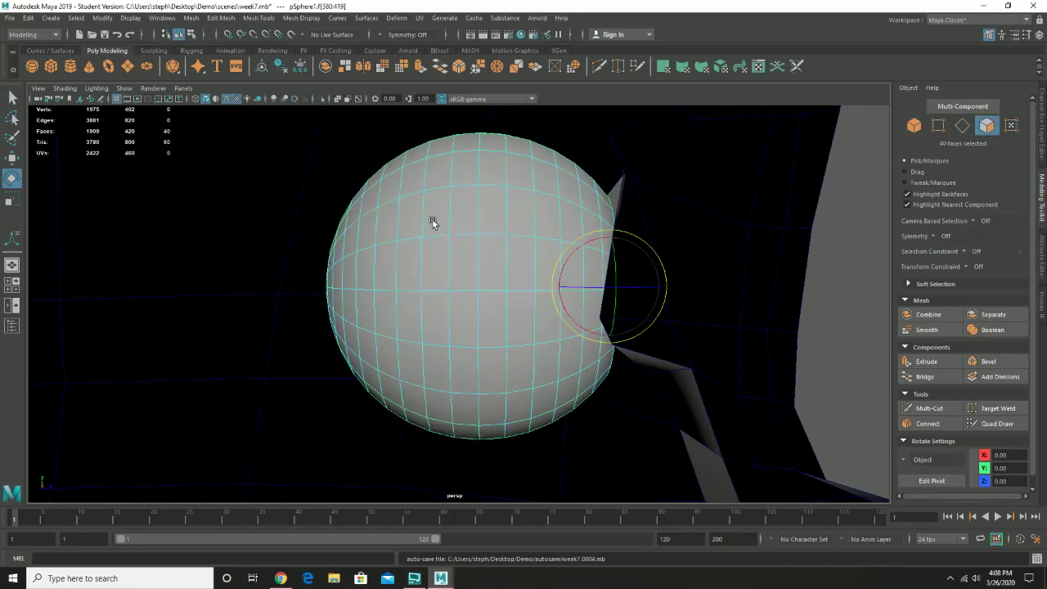
{"action": "left_click", "coordinate": [436, 226]}
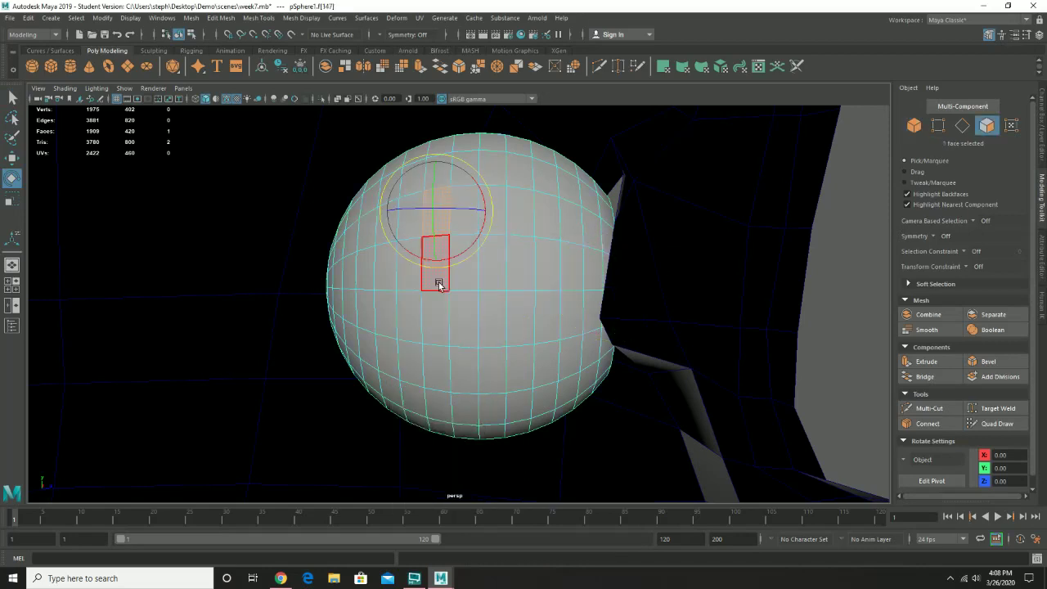
{"action": "key", "text": "q"}
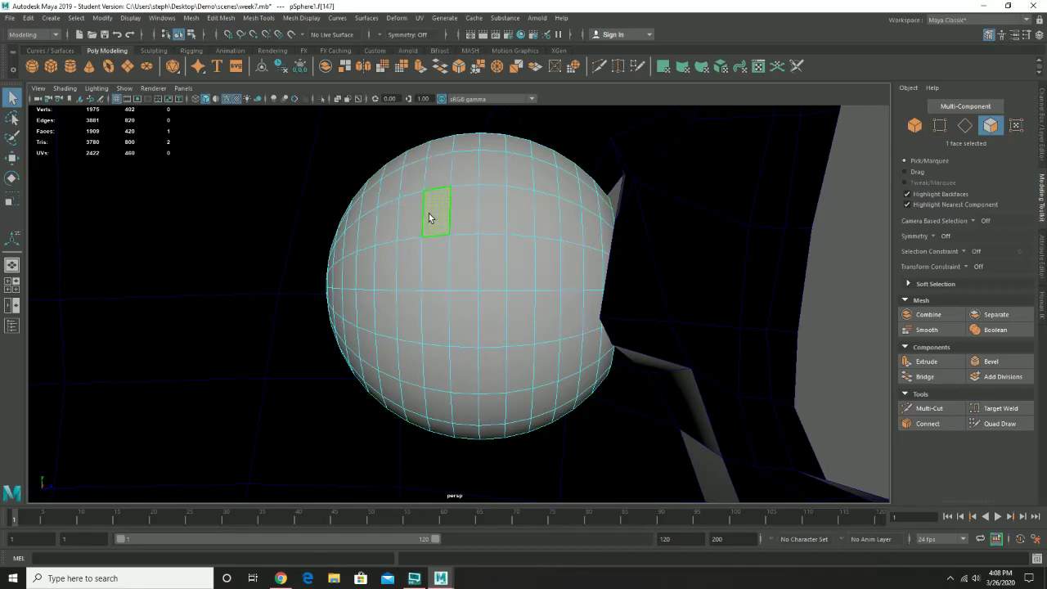
{"action": "double_click", "coordinate": [433, 254], "text": "shift"}
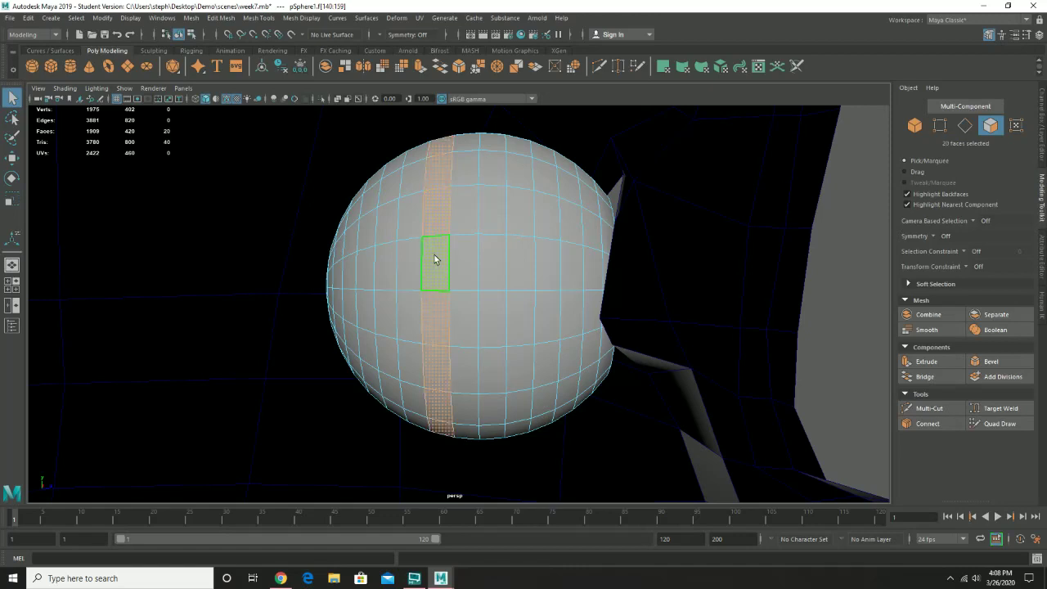
Step: Delete the selected face loop from the eyeball, along with the rear cap of faces it separates
{"action": "key", "text": "Delete"}
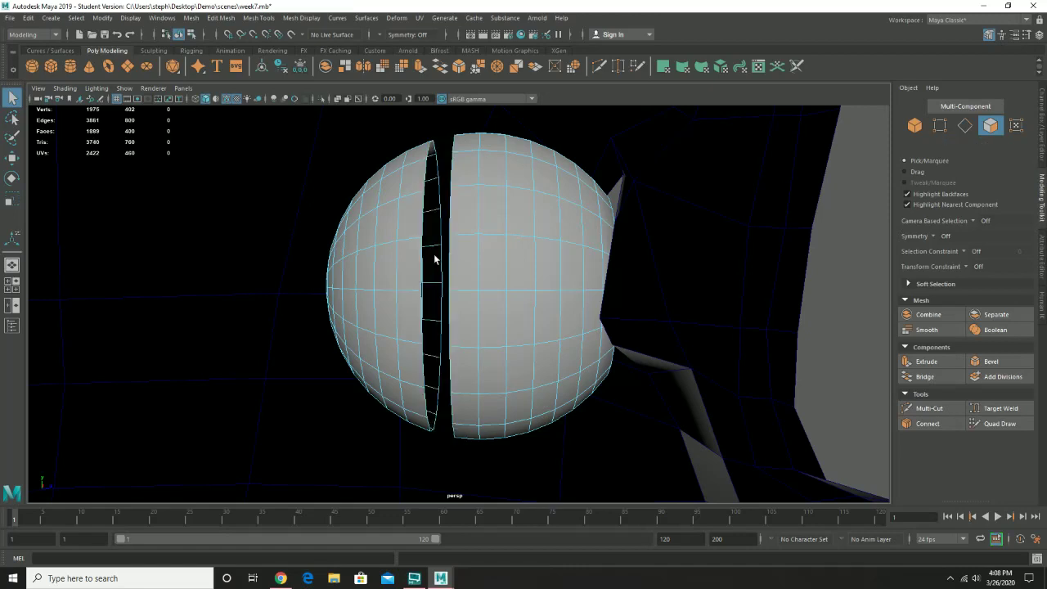
{"action": "double_click", "coordinate": [400, 272]}
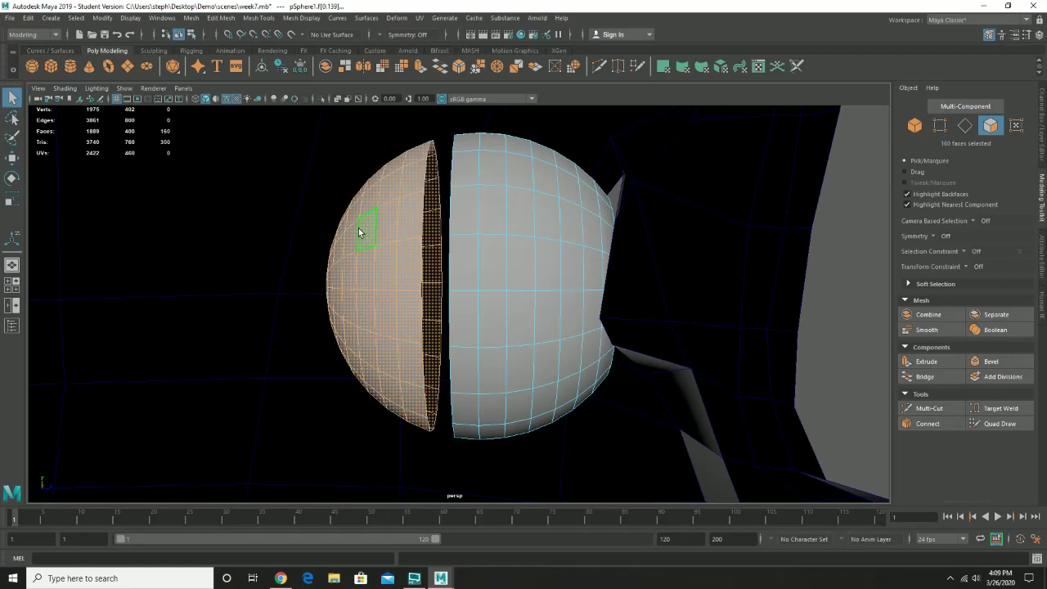
{"action": "key", "text": "Delete"}
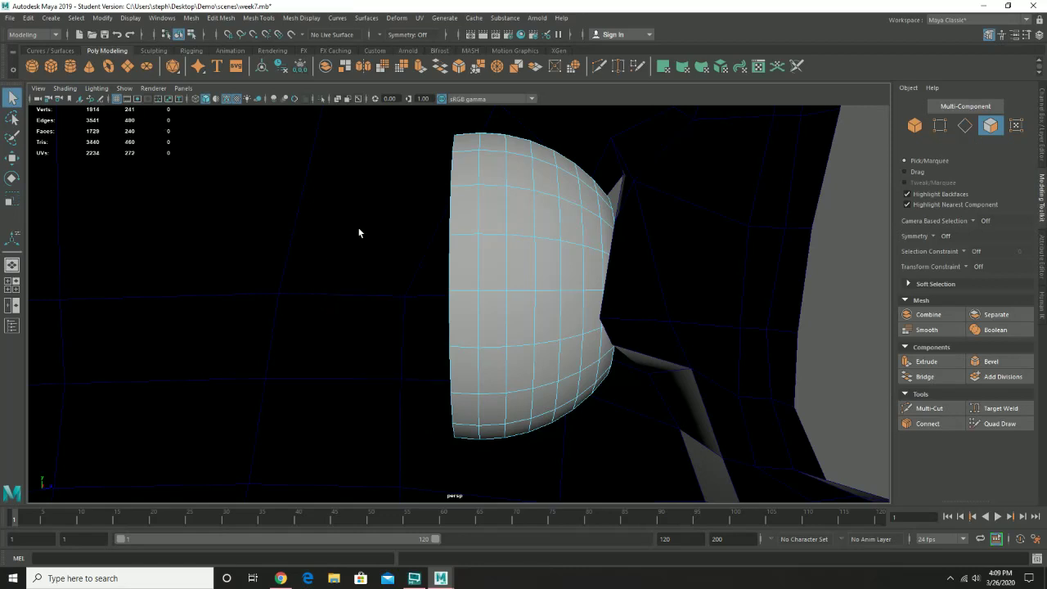
Step: Return the half eyeball to object mode and test-rotate it up and down in the socket to check its coverage
{"action": "left_click_drag", "start_coordinate": [654, 274], "coordinate": [559, 283], "text": "alt"}
{"action": "right_click_drag", "start_coordinate": [562, 277], "coordinate": [586, 262]}
{"action": "left_click_drag", "start_coordinate": [586, 262], "coordinate": [529, 302], "text": "alt"}
{"action": "key", "text": "e"}
{"action": "key", "text": "ctrl+z"}
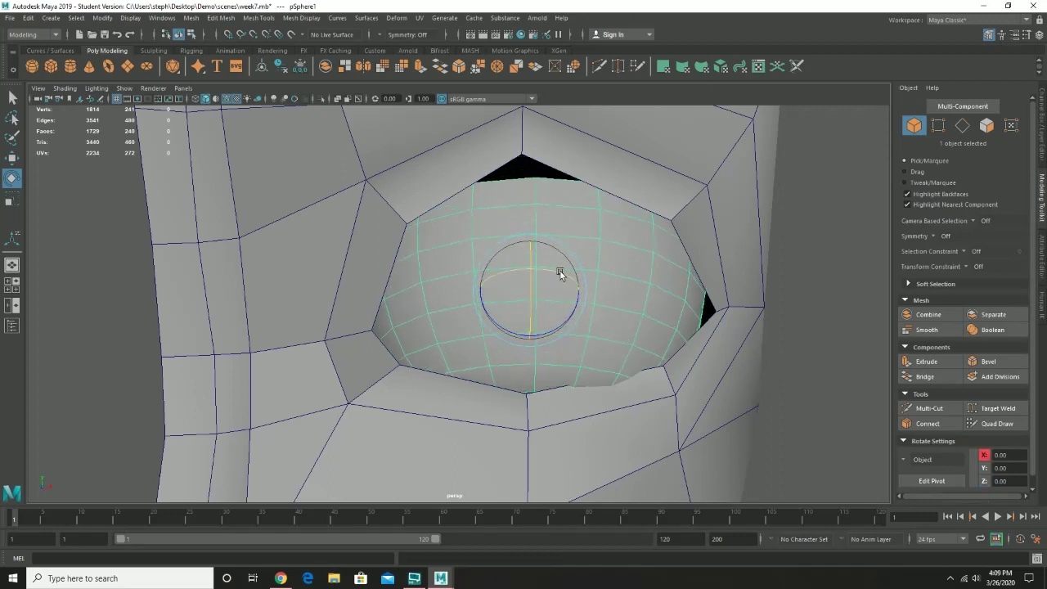
{"action": "left_click_drag", "start_coordinate": [567, 278], "coordinate": [551, 283], "text": "alt"}
{"action": "key", "text": "ctrl+z"}
{"action": "key", "text": "ctrl+z"}
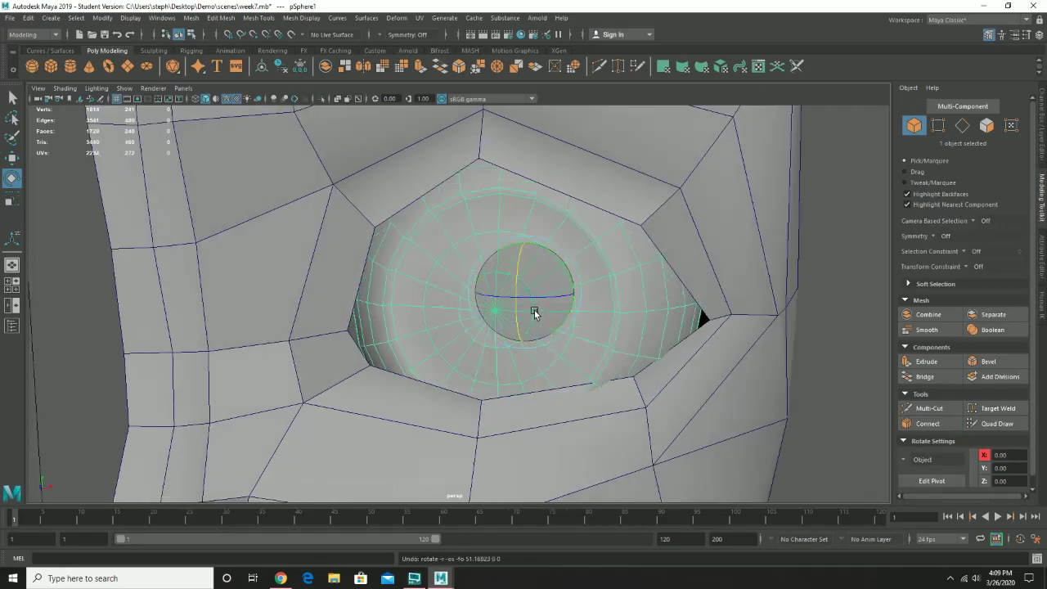
{"action": "left_click_drag", "start_coordinate": [520, 319], "coordinate": [542, 238]}
Step: Undo the test rotation and both face deletions to restore the full eyeball
{"action": "key", "text": "F11"}
{"action": "key", "text": "ctrl+z"}
{"action": "key", "text": "ctrl+z"}
{"action": "key", "text": "ctrl+z"}
{"action": "key", "text": "ctrl+z"}
{"action": "key", "text": "ctrl+z"}
{"action": "key", "text": "ctrl+z"}
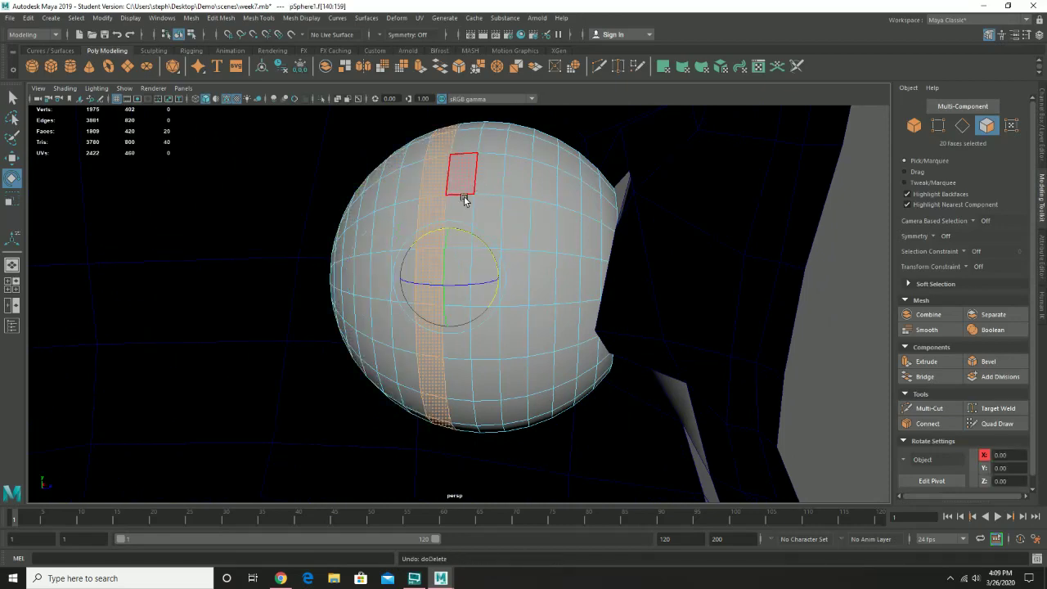
Step: Delete the vertical face loop one row further back on the eyeball, along with the rear cap it separates
{"action": "left_click_drag", "start_coordinate": [455, 206], "coordinate": [467, 210], "text": "alt"}
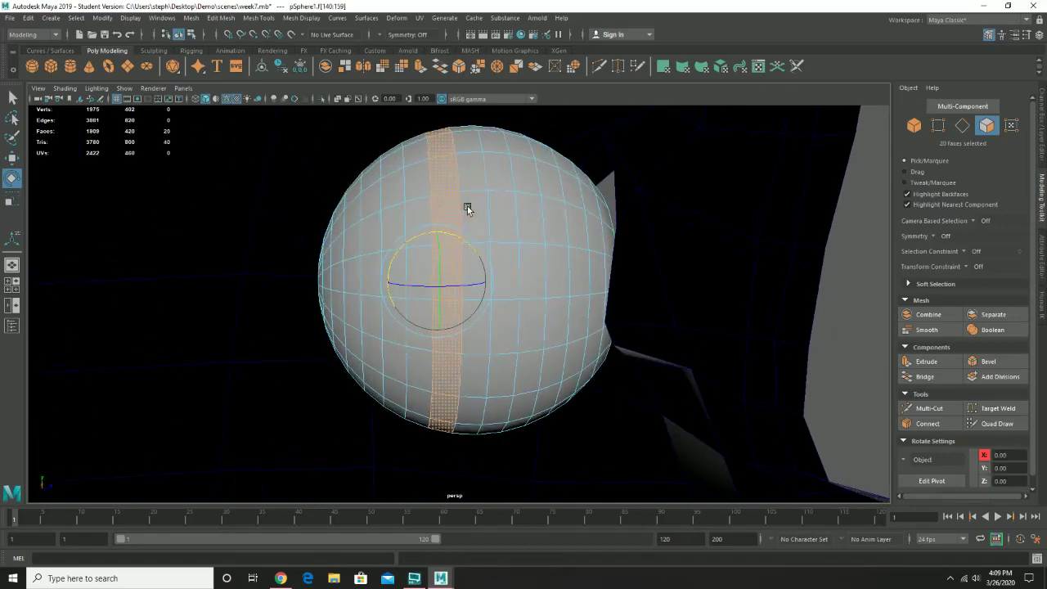
{"action": "left_click", "coordinate": [411, 211]}
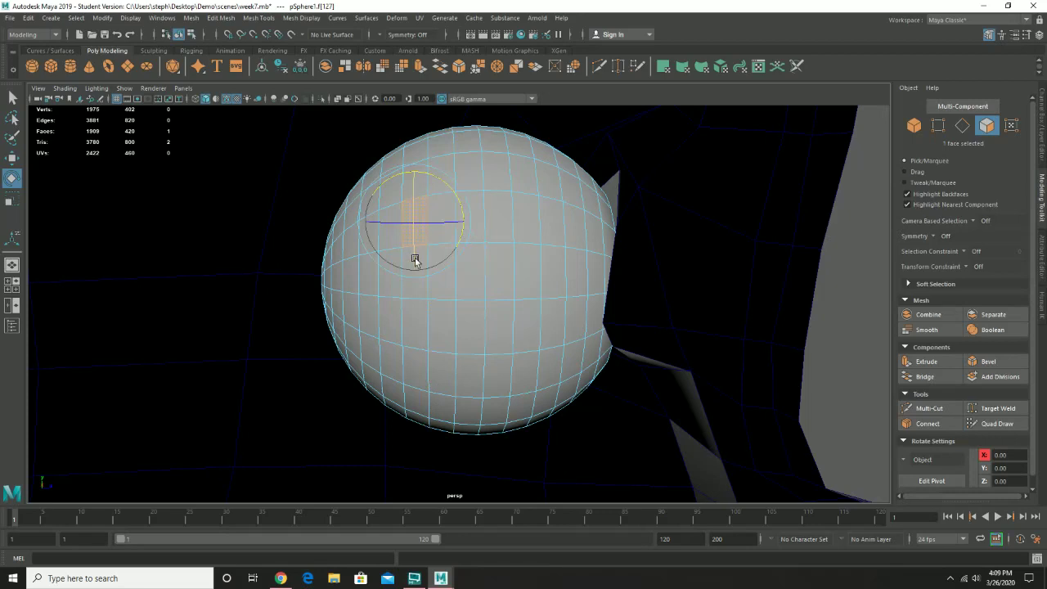
{"action": "key", "text": "q"}
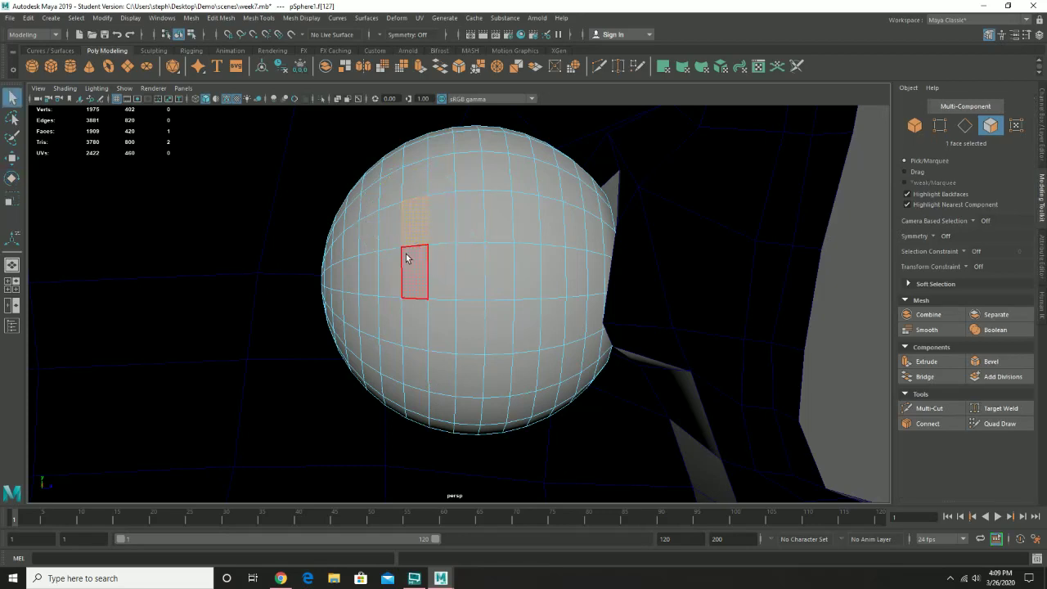
{"action": "double_click", "coordinate": [411, 262], "text": "shift"}
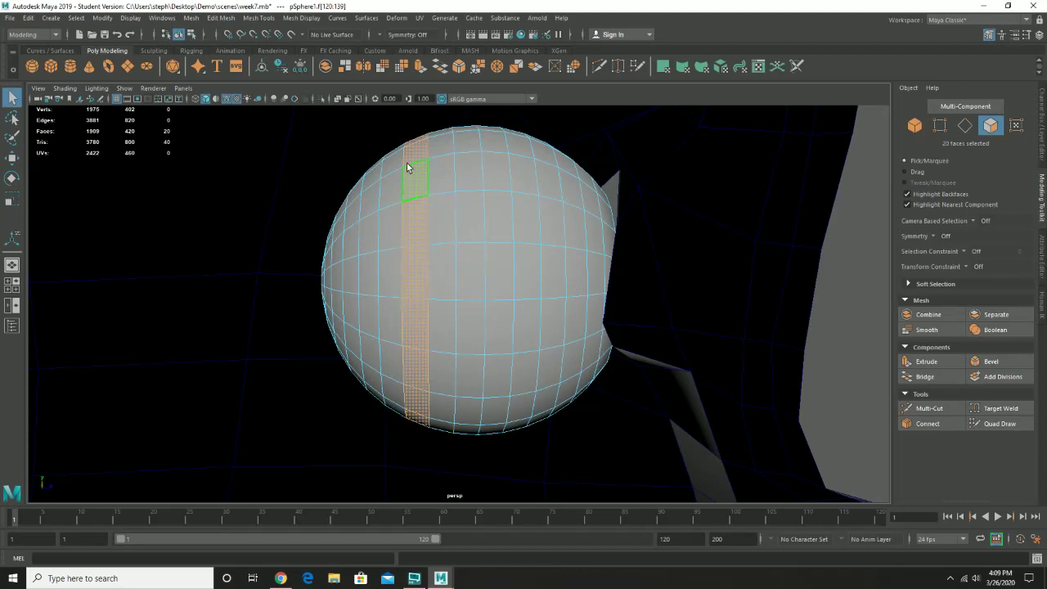
{"action": "left_click", "coordinate": [410, 233]}
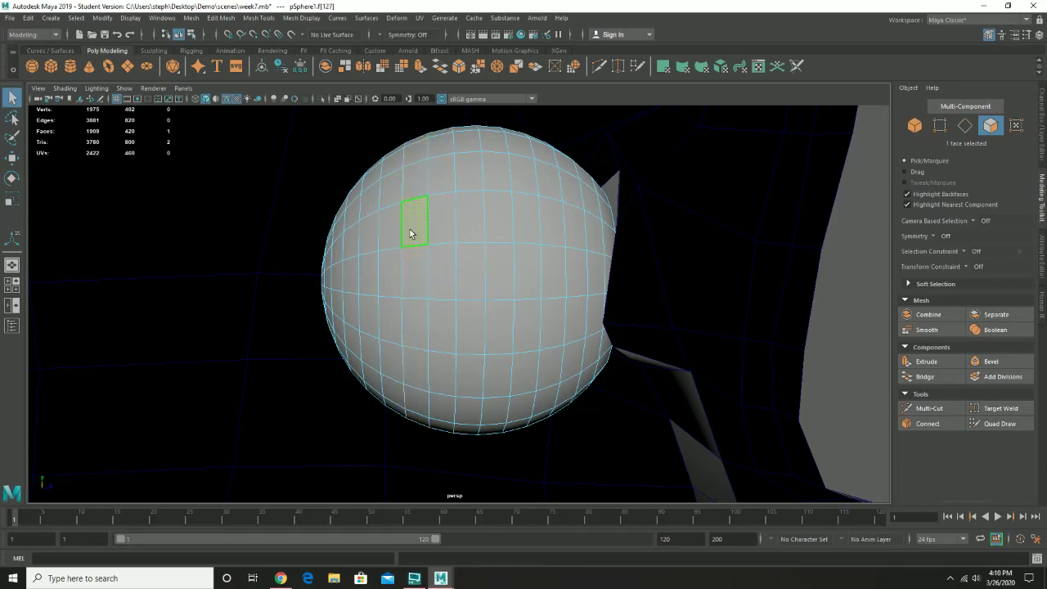
{"action": "double_click", "coordinate": [413, 270]}
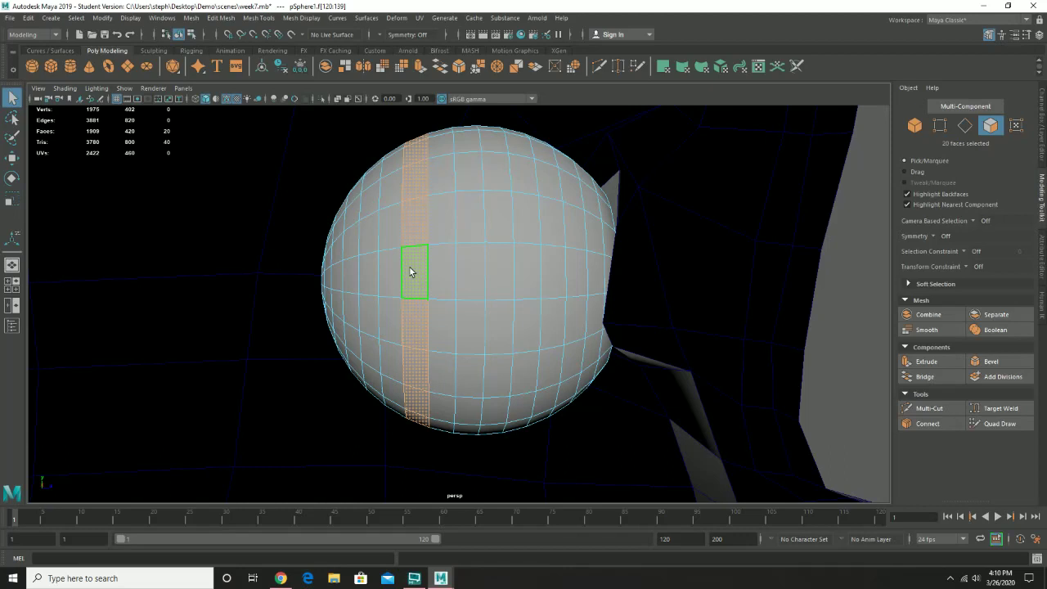
{"action": "key", "text": "Delete"}
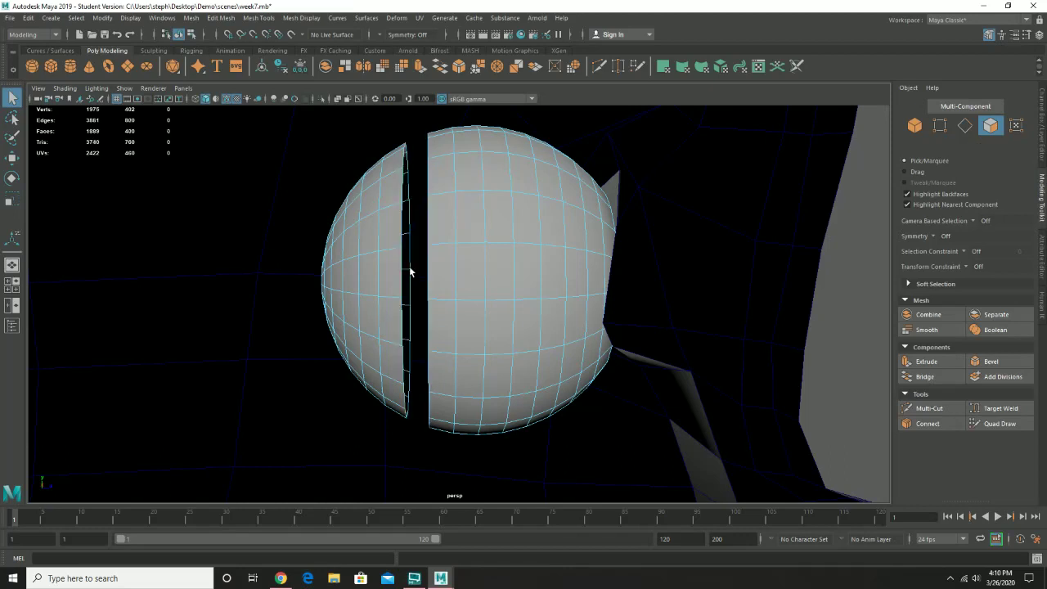
{"action": "double_click", "coordinate": [367, 263]}
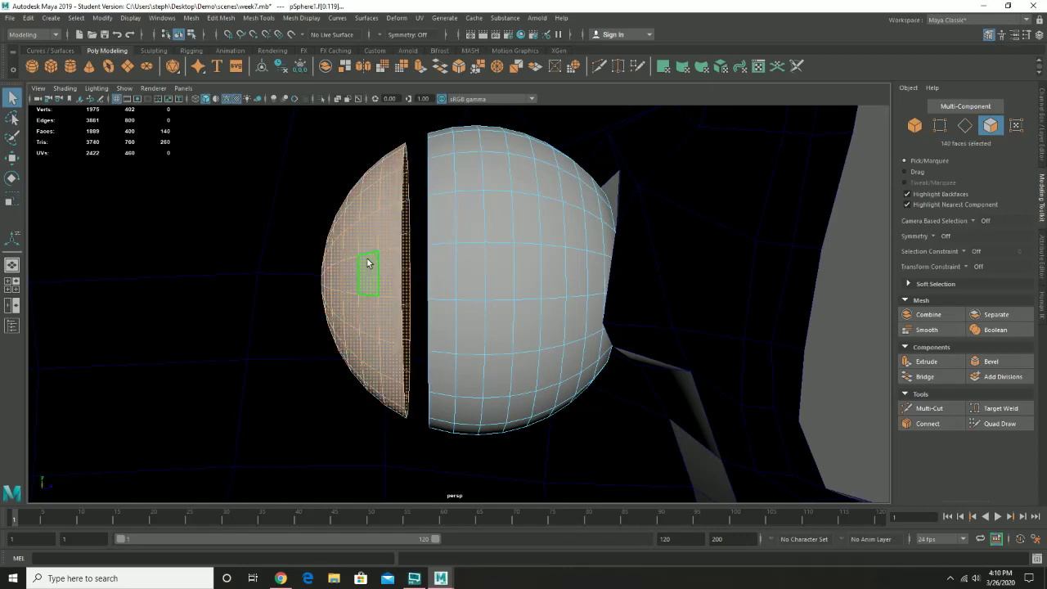
{"action": "key", "text": "Delete"}
Step: Return the trimmed eyeball to object mode, test-rotate it in the socket, and examine its coverage from inside and outside the head
{"action": "right_click_drag", "start_coordinate": [480, 227], "coordinate": [517, 211]}
{"action": "left_click_drag", "start_coordinate": [549, 250], "coordinate": [409, 249], "text": "alt"}
{"action": "key", "text": "e"}
{"action": "left_click_drag", "start_coordinate": [519, 276], "coordinate": [527, 237]}
{"action": "left_click_drag", "start_coordinate": [526, 300], "coordinate": [533, 286]}
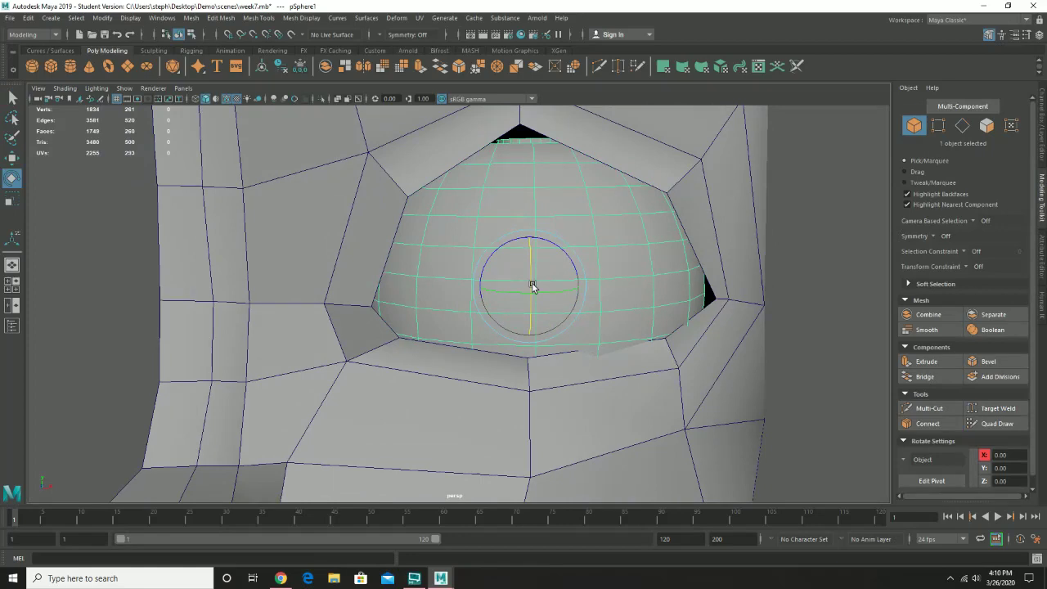
{"action": "left_click_drag", "start_coordinate": [509, 271], "coordinate": [416, 205], "text": "alt"}
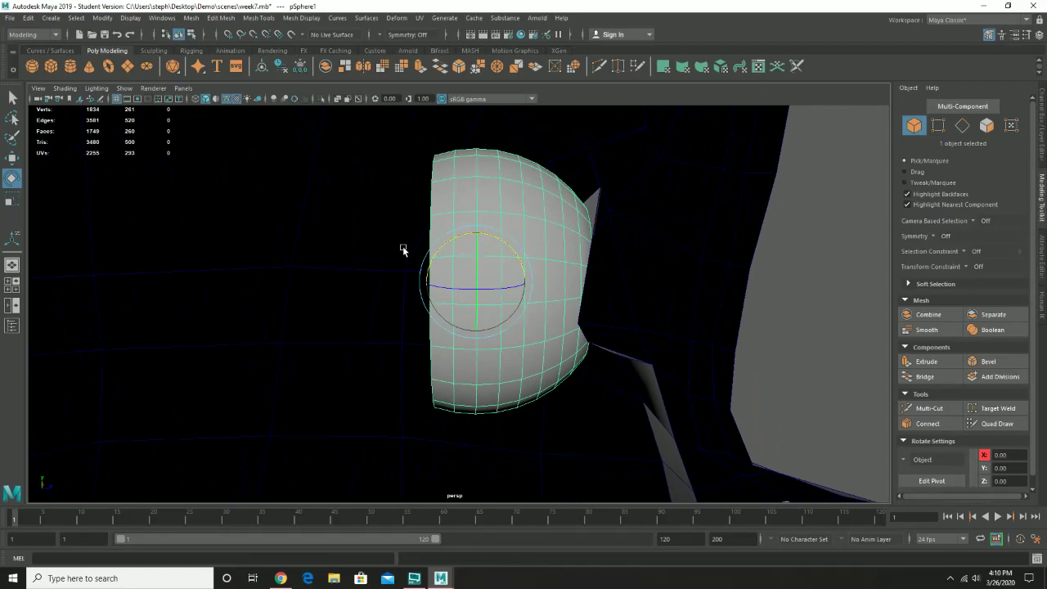
{"action": "left_click_drag", "start_coordinate": [631, 306], "coordinate": [538, 344], "text": "alt"}
{"action": "scroll", "coordinate": [542, 339], "scroll_direction": "down", "scroll_amount": 3}
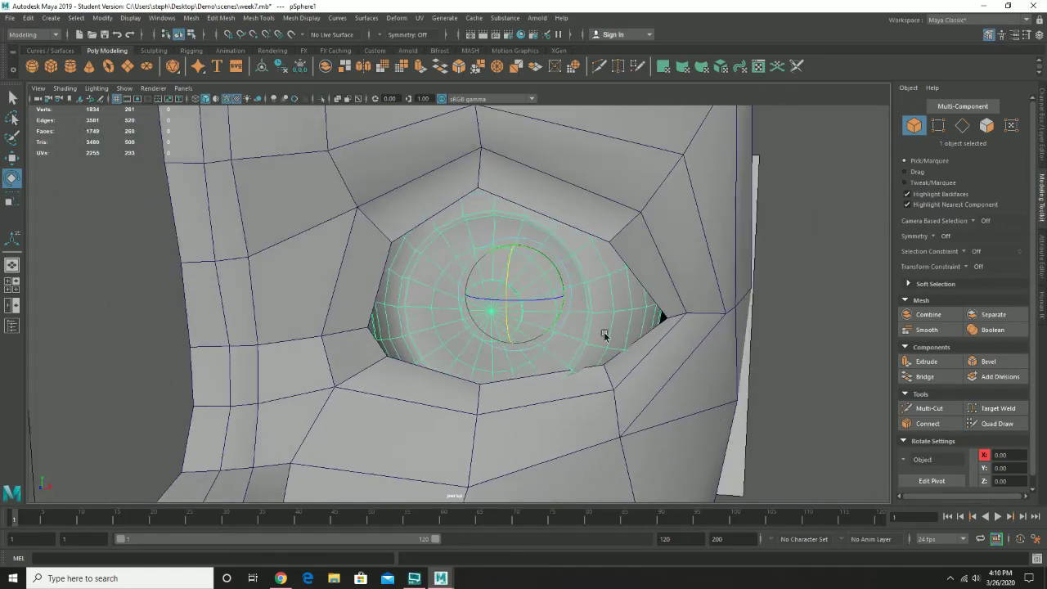
{"action": "left_click_drag", "start_coordinate": [603, 335], "coordinate": [571, 333], "text": "alt"}
Step: Delete the eyeball's construction history while viewing its channels and inputs, and clear the selection
{"action": "left_click", "coordinate": [1042, 154]}
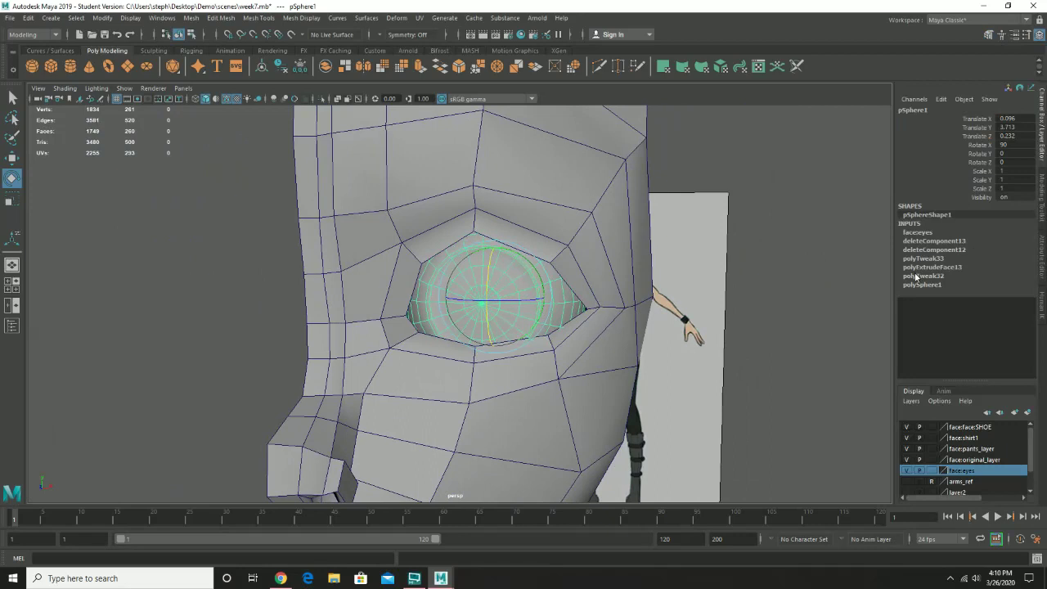
{"action": "left_click_drag", "start_coordinate": [635, 263], "coordinate": [627, 246], "text": "alt"}
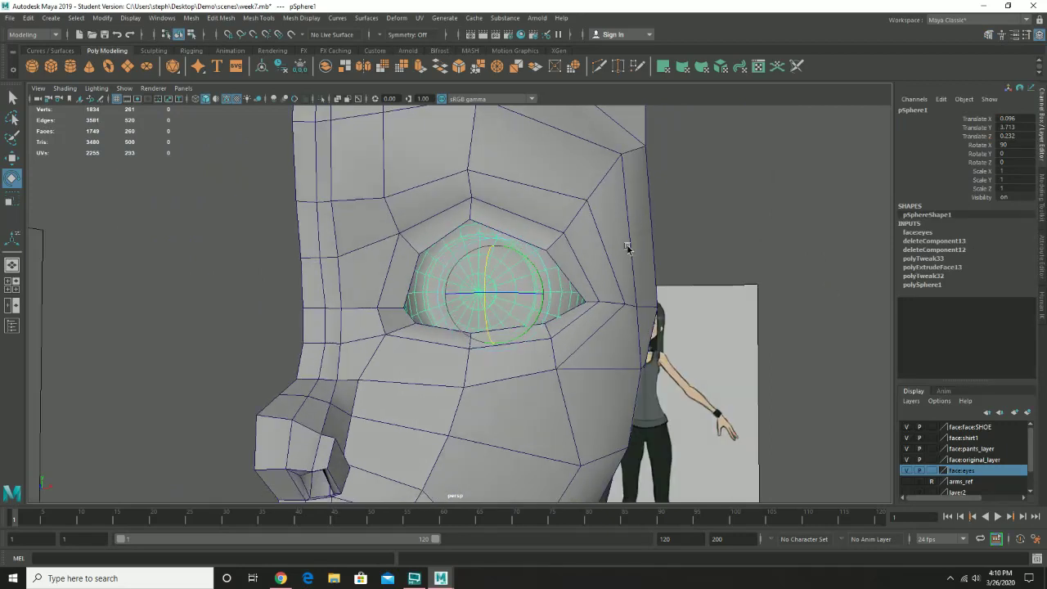
{"action": "left_click", "coordinate": [27, 17]}
{"action": "mouse_move", "coordinate": [106, 144]}
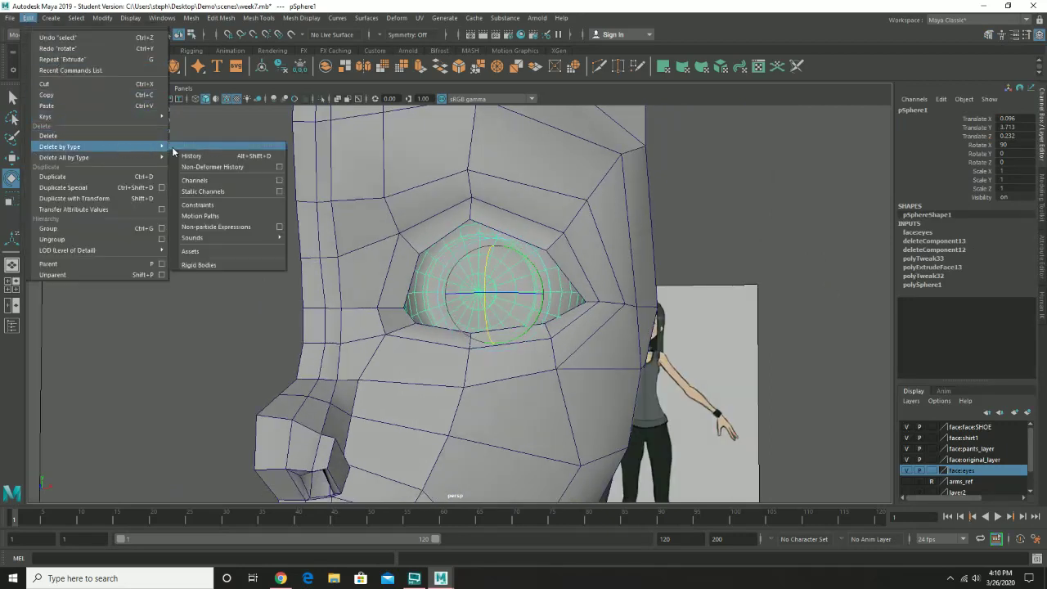
{"action": "left_click", "coordinate": [192, 155]}
{"action": "left_click", "coordinate": [185, 203]}
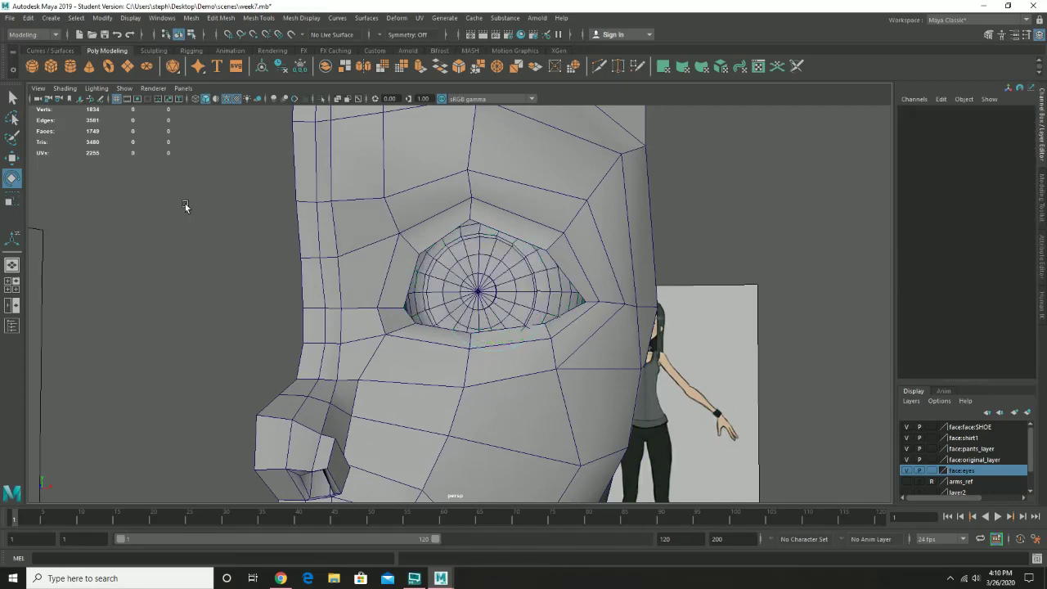
Step: Reselect the eyeball and frame it together with the whole head
{"action": "left_click", "coordinate": [462, 290]}
{"action": "left_click_drag", "start_coordinate": [598, 265], "coordinate": [580, 266], "text": "alt"}
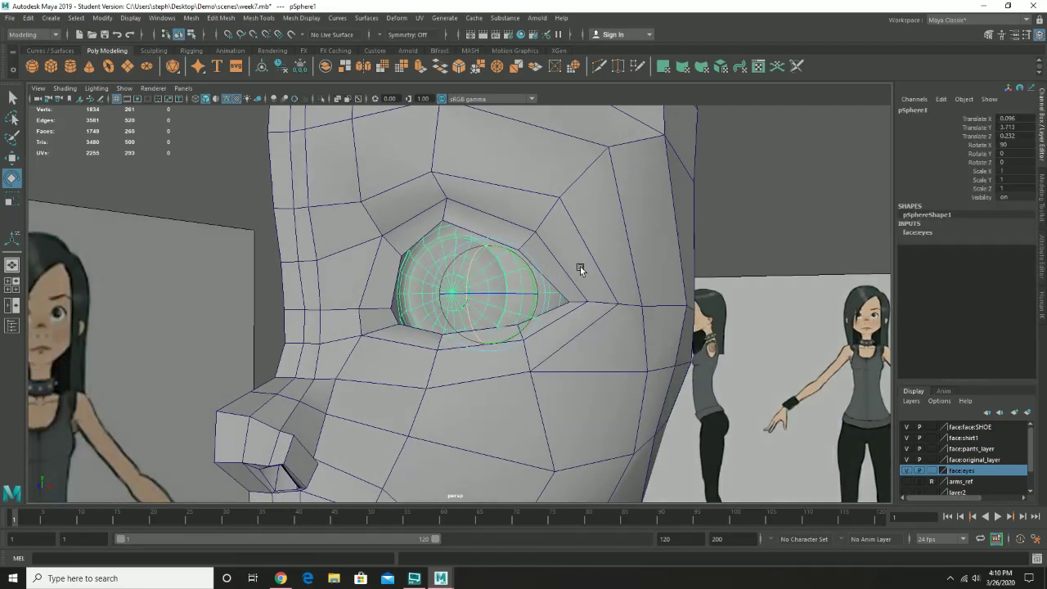
{"action": "right_click_drag", "start_coordinate": [714, 291], "coordinate": [549, 311], "text": "alt"}
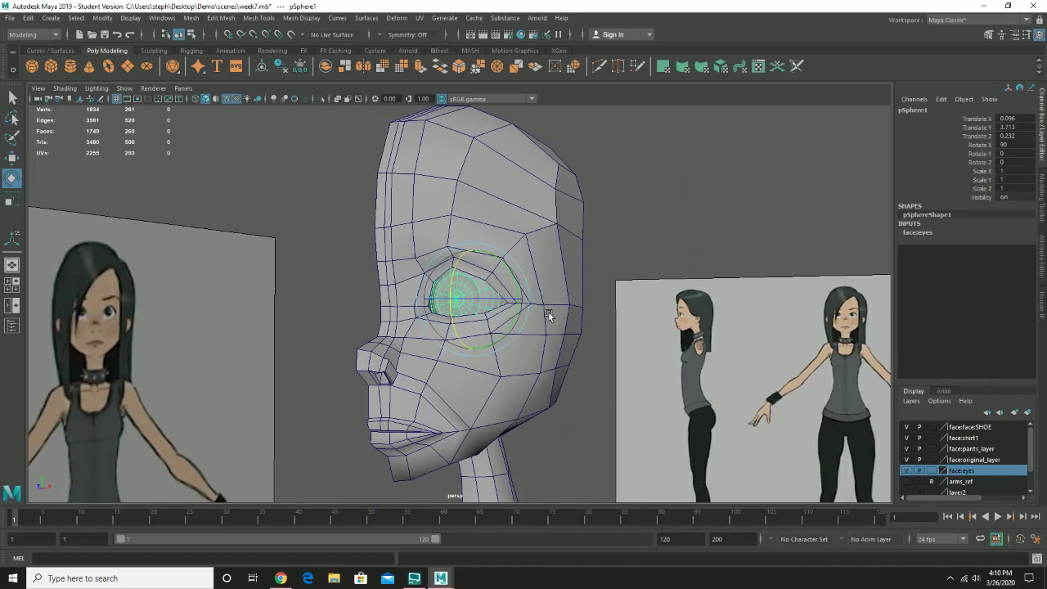